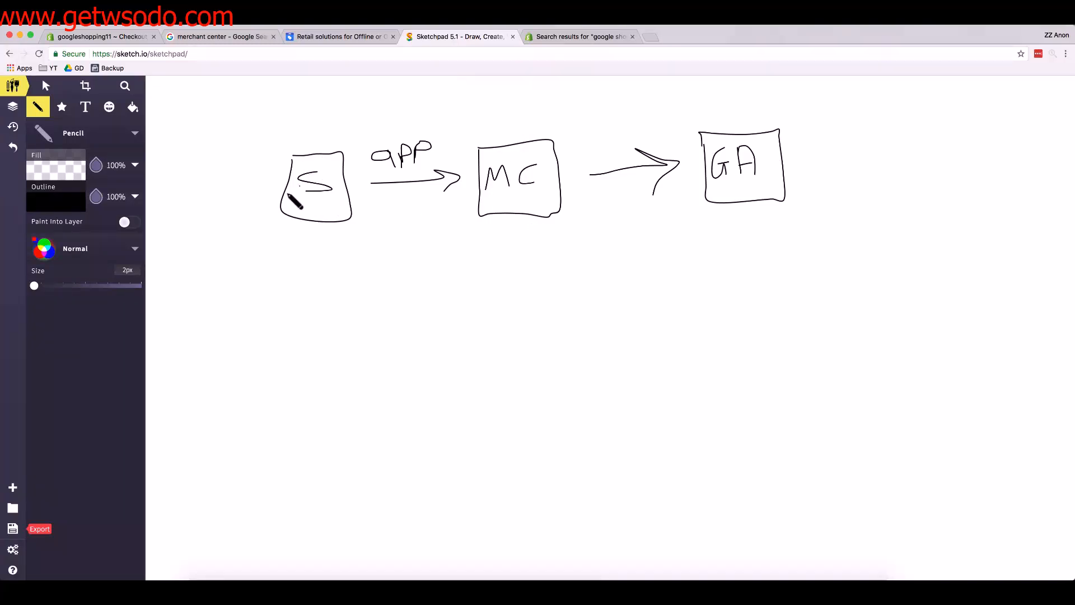
Circle the S box and the MC box separately, and draw one large loop around both
mouse_move(312, 136)
mouse_down()
mouse_move(268, 219)
mouse_move(320, 250)
mouse_move(359, 231)
mouse_move(353, 145)
mouse_move(307, 135)
mouse_up()
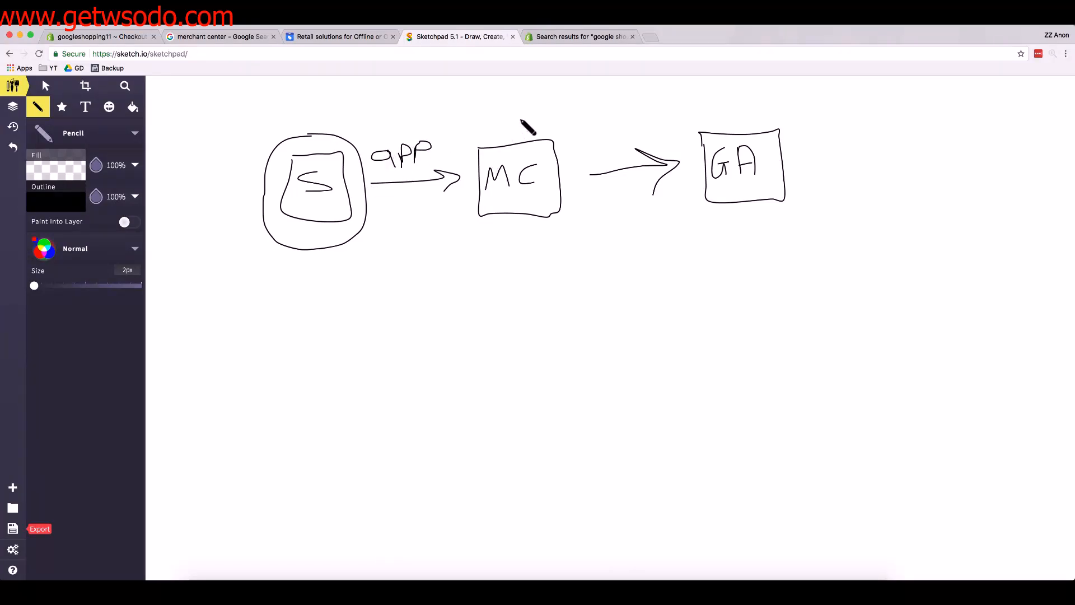
mouse_move(520, 120)
mouse_down()
mouse_move(488, 127)
mouse_move(469, 157)
mouse_move(492, 244)
mouse_move(552, 232)
mouse_move(554, 143)
mouse_move(518, 121)
mouse_up()
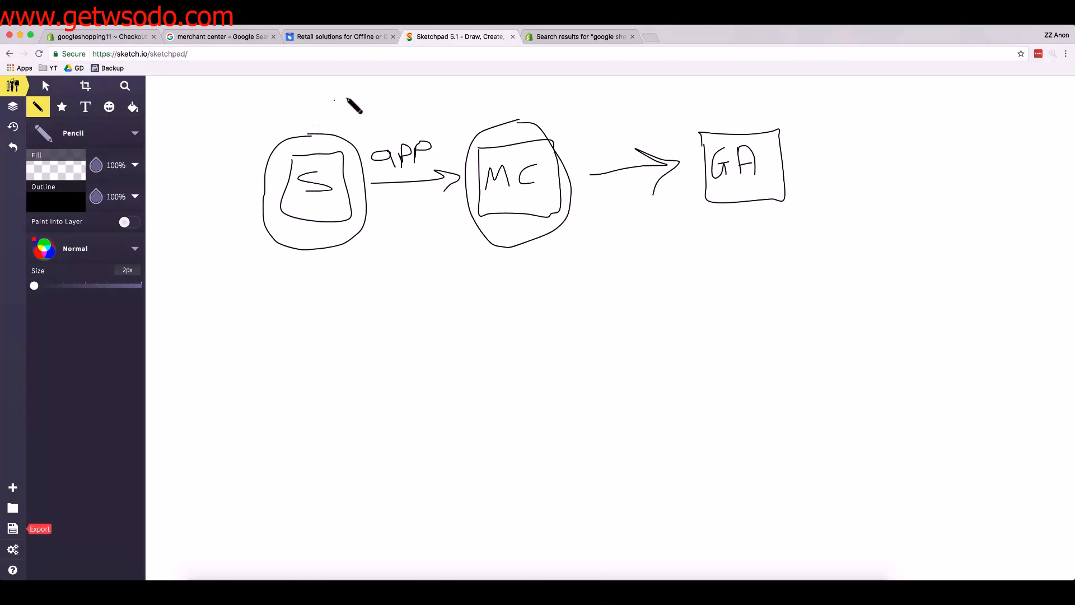
mouse_move(392, 95)
mouse_down()
mouse_move(314, 89)
mouse_move(239, 168)
mouse_move(276, 280)
mouse_move(572, 270)
mouse_move(484, 96)
mouse_move(354, 94)
mouse_up()
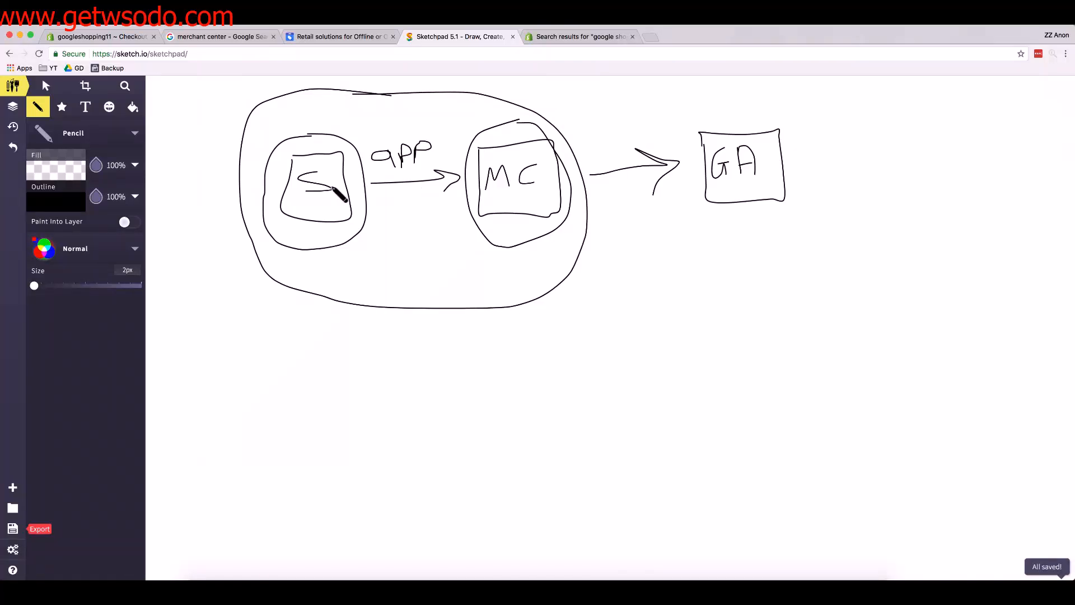
Switch to the Shopify App Store results for "google shopping" and open the Google Shopping Feed app listing
click(567, 38)
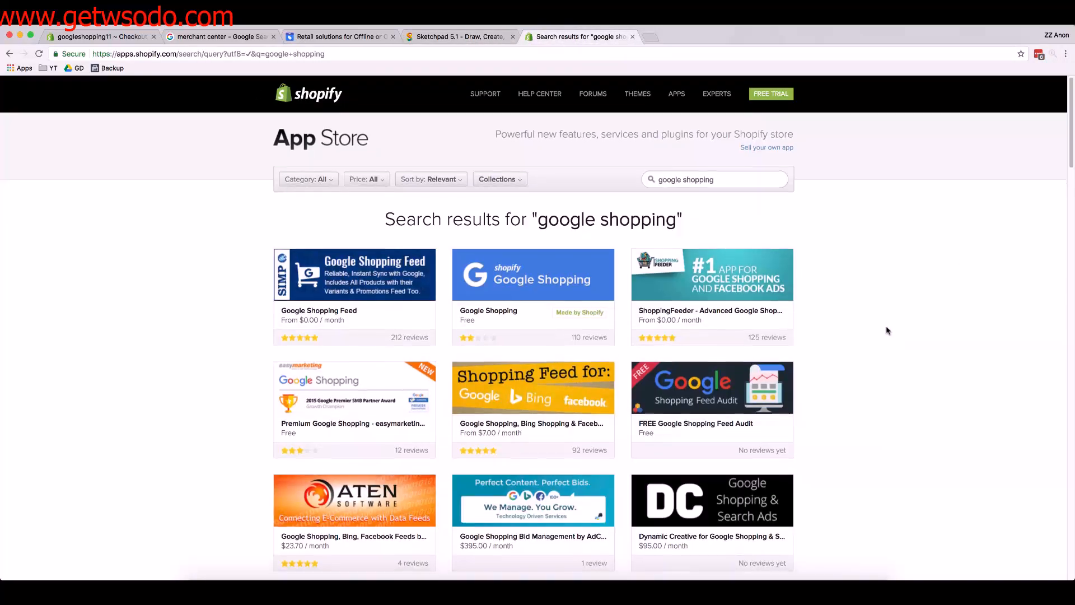
scroll(889, 331, down, 1)
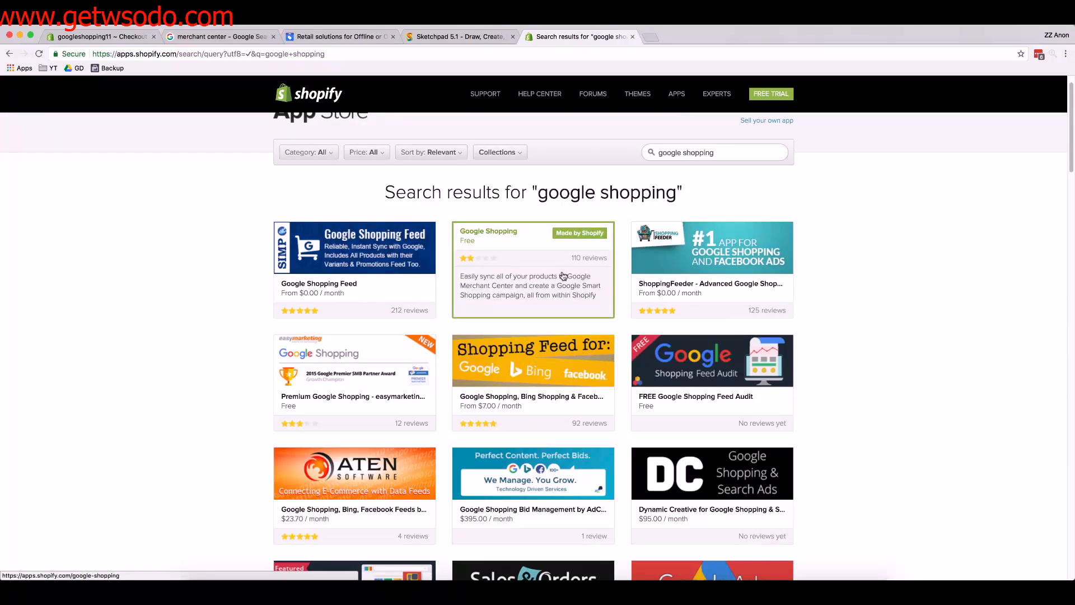
click(321, 246)
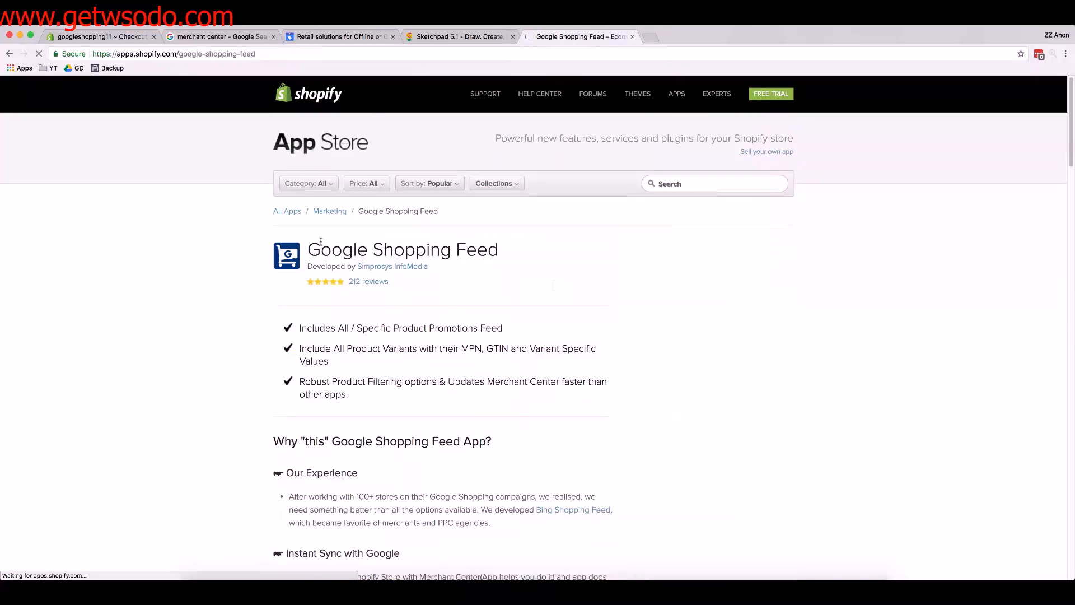
Check the Google Shopping Feed pricing tiers, highlighting the 51 - 500 products price, and get the app for the store
scroll(705, 350, down, 1)
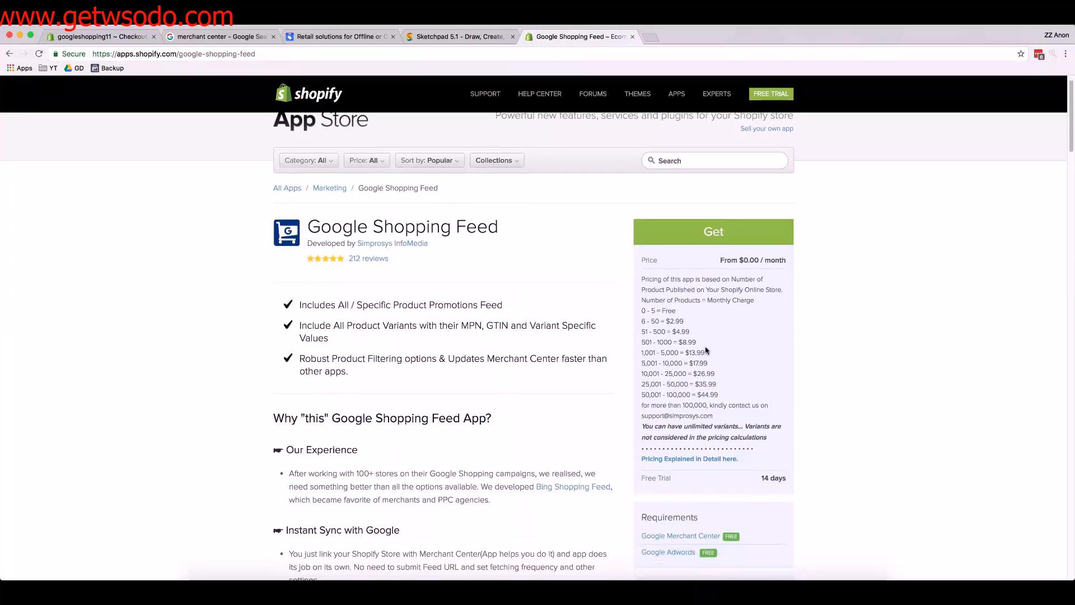
scroll(649, 329, down, 1)
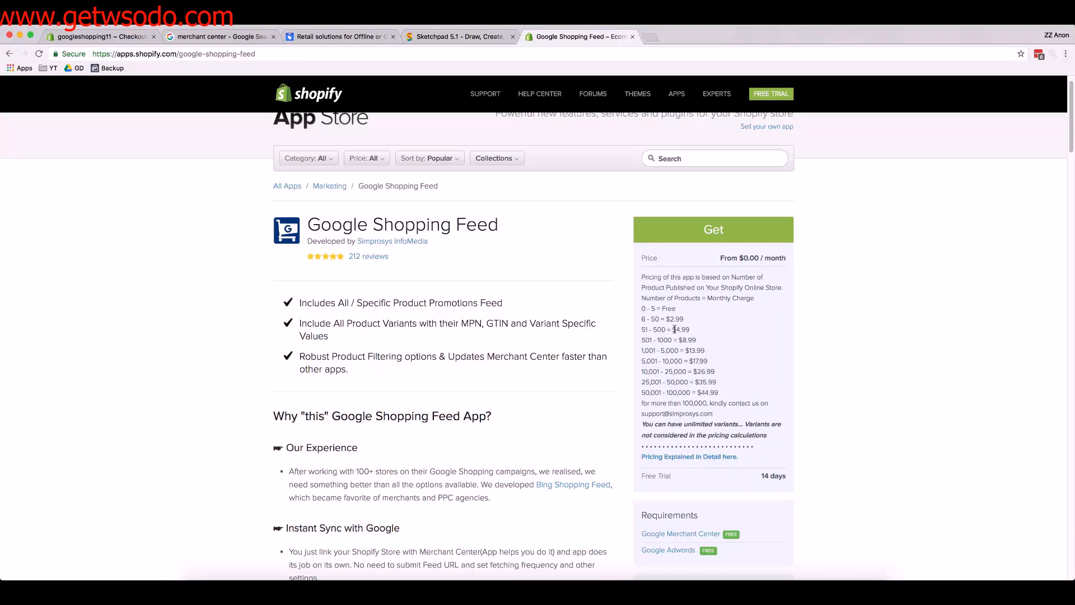
drag(673, 330, 693, 333)
click(725, 237)
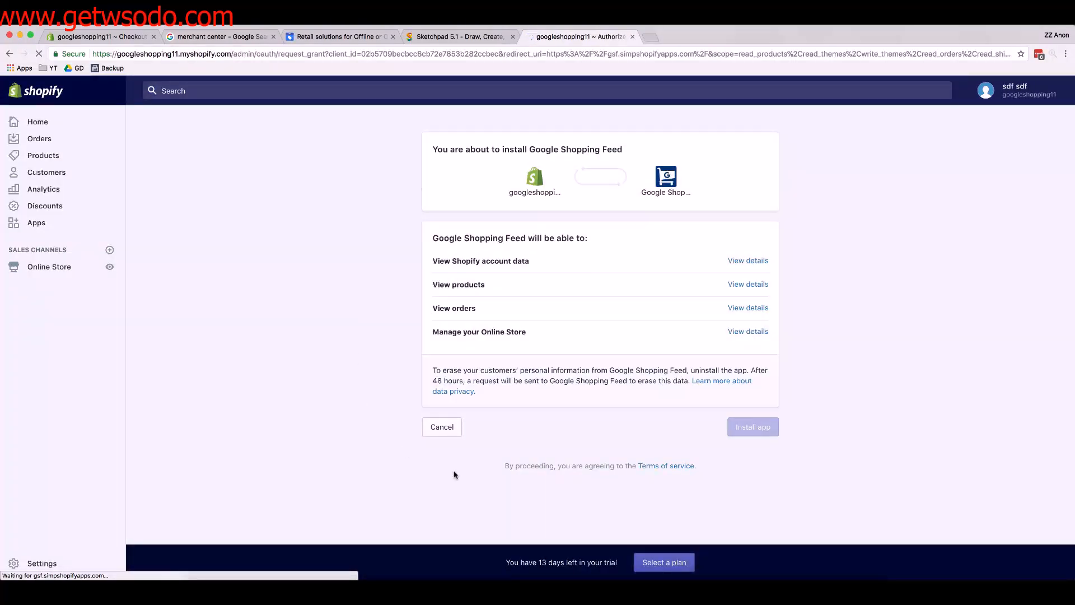
click(342, 37)
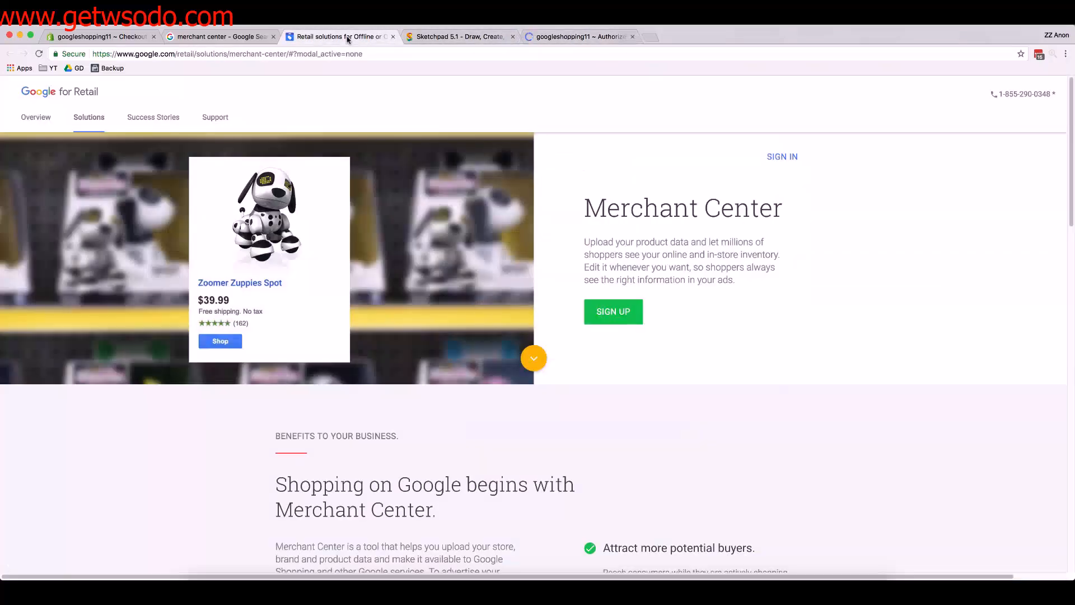
click(458, 38)
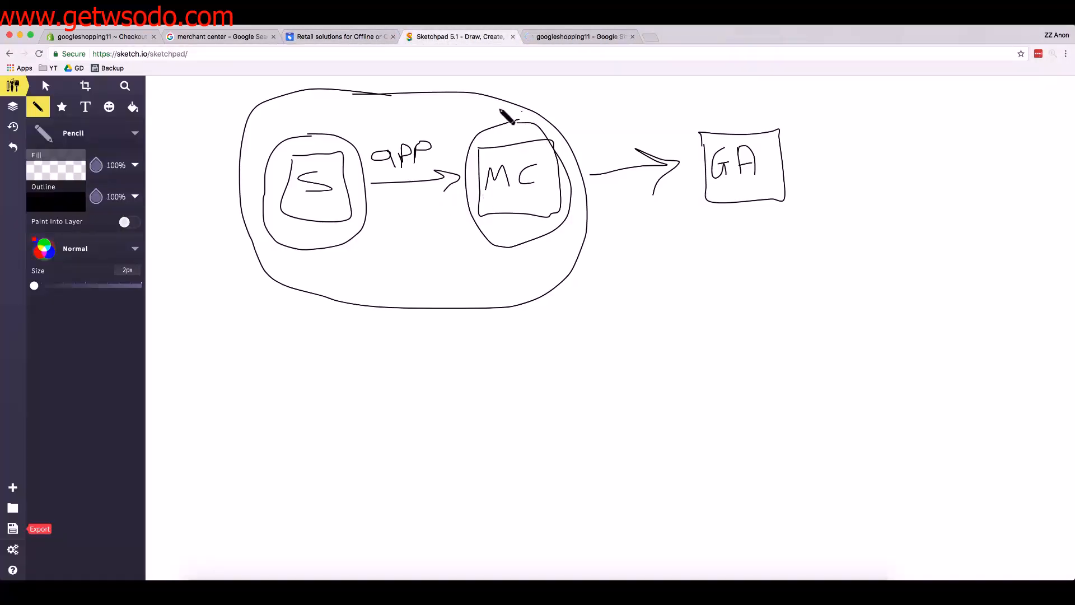
click(578, 37)
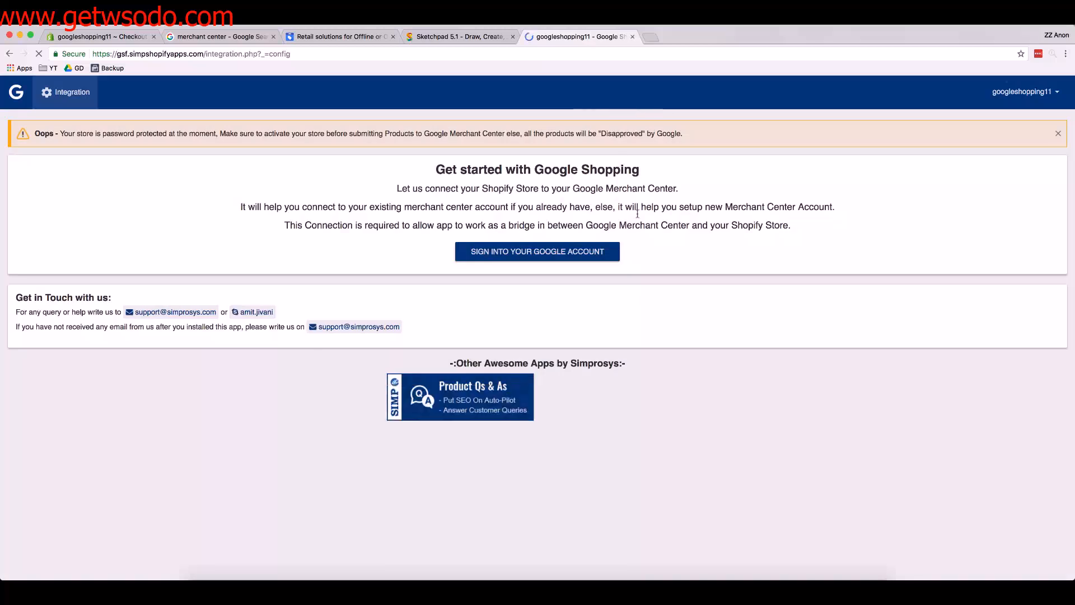
click(451, 40)
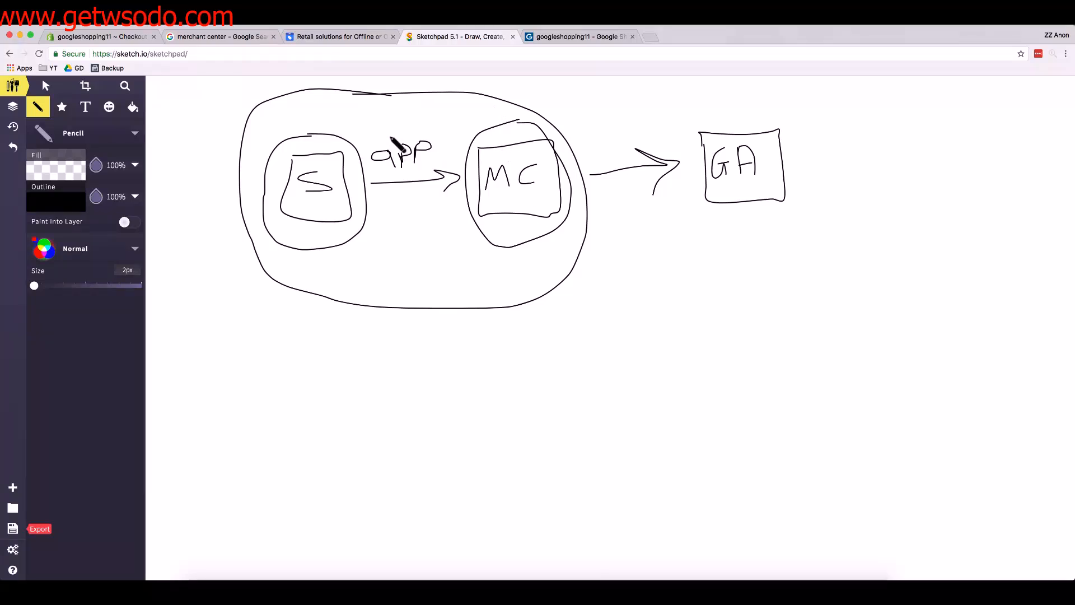
Open Google's Merchant Center page from the "merchant center" search results and start the sign-up
click(219, 37)
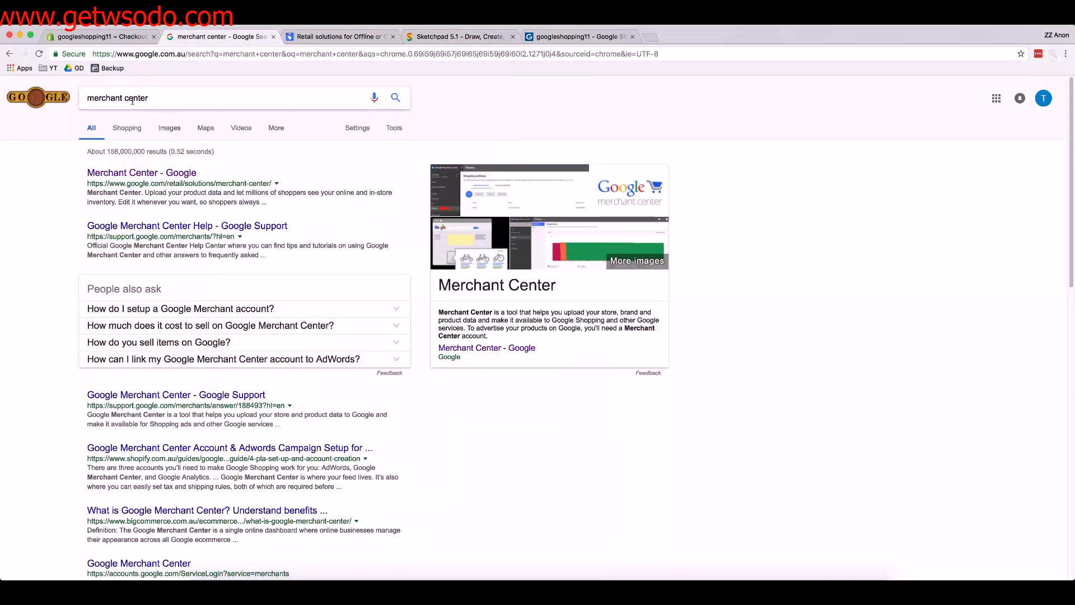
click(169, 173)
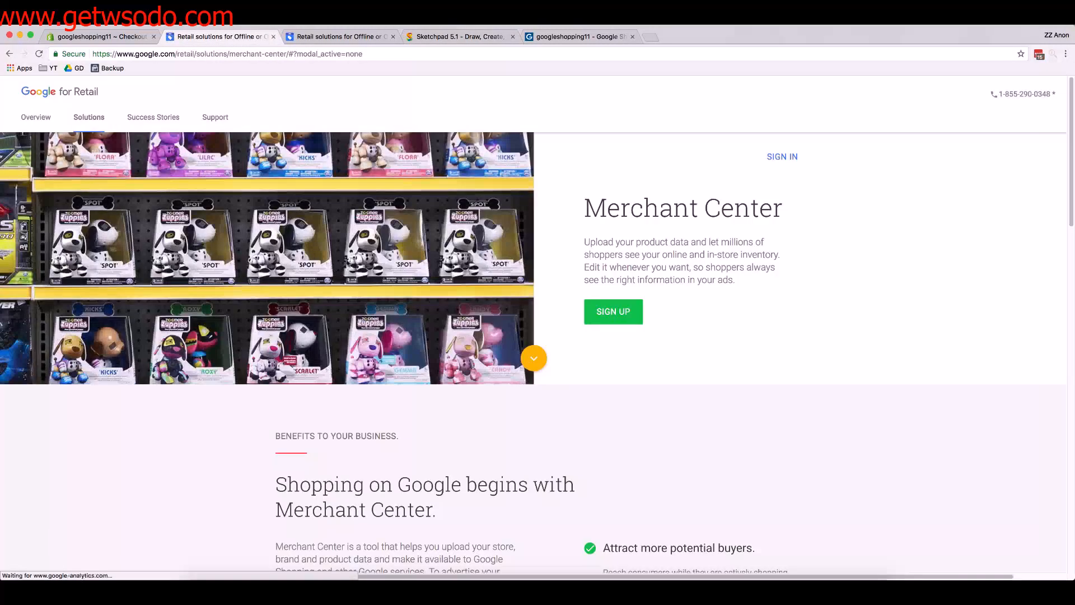
click(625, 315)
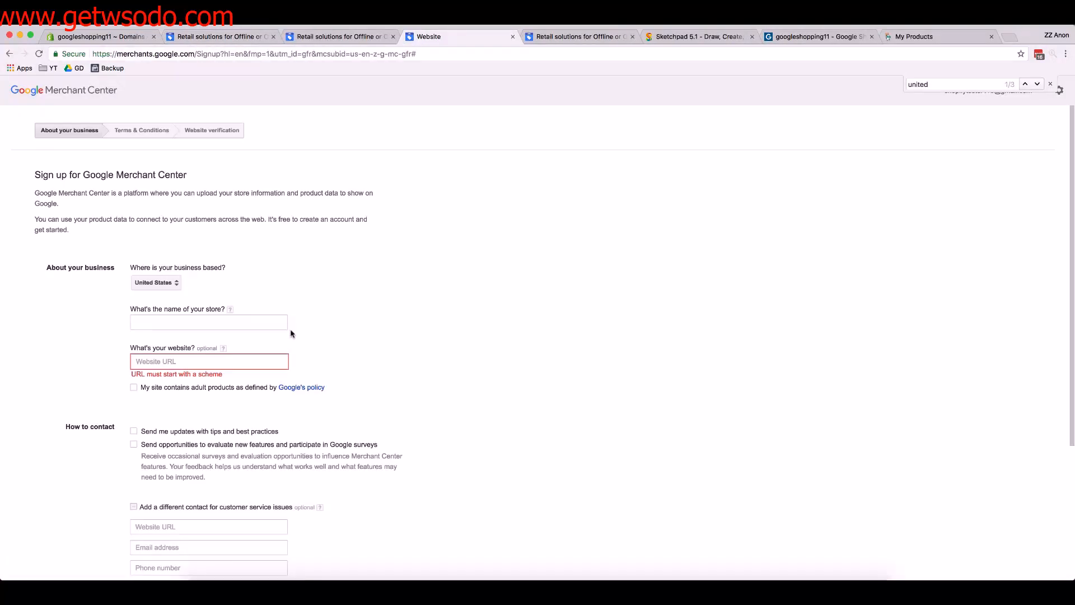
click(225, 322)
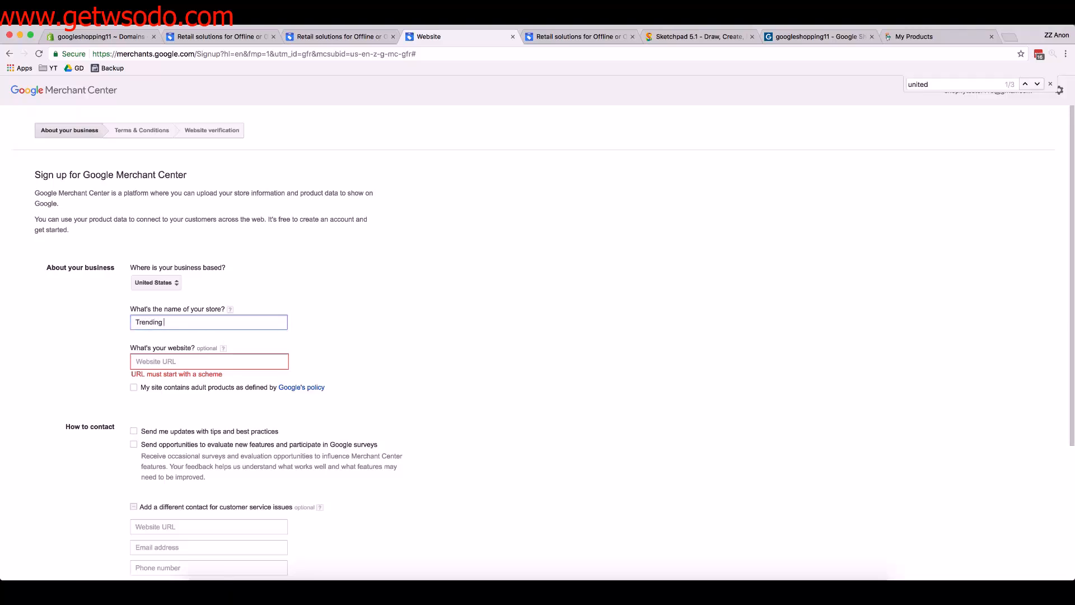
key(Tab)
text(https://trendinglodge.com/)
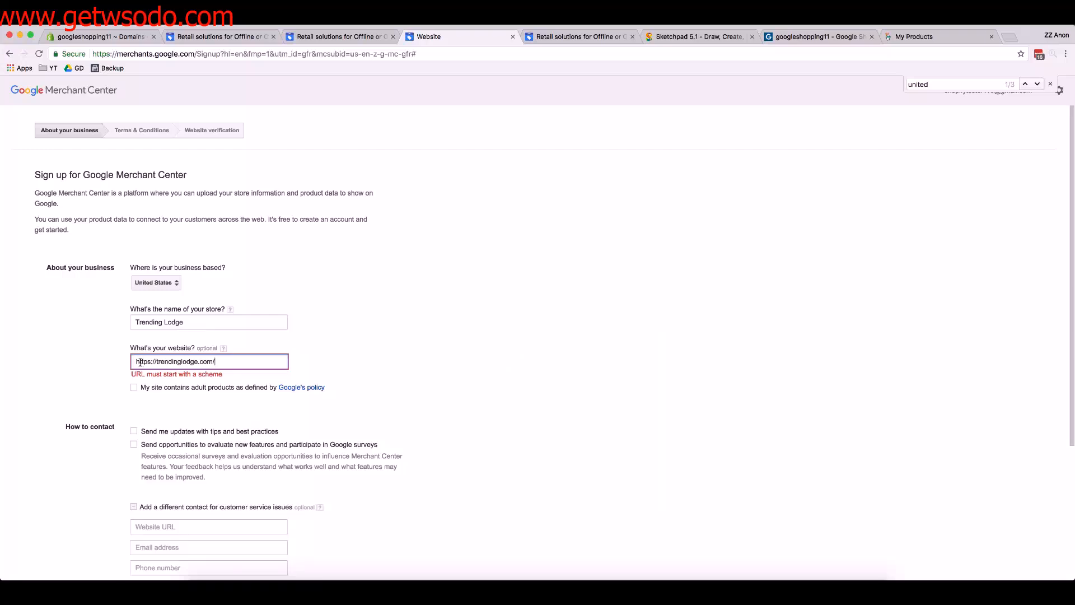
drag(140, 362, 211, 361)
scroll(212, 362, down, 1)
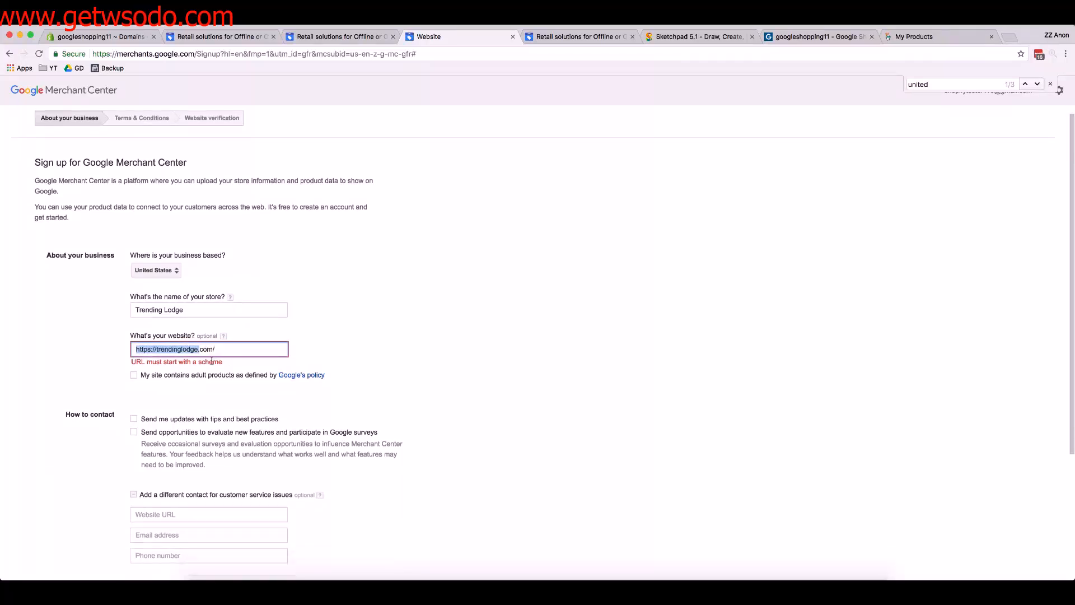
click(177, 347)
scroll(178, 344, down, 1)
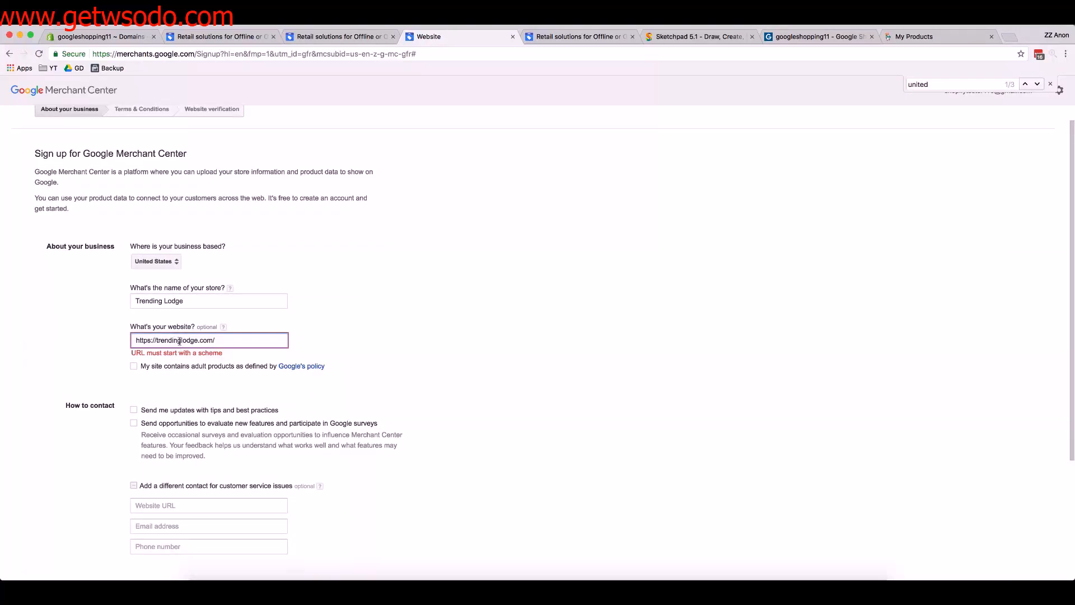
scroll(179, 342, down, 6)
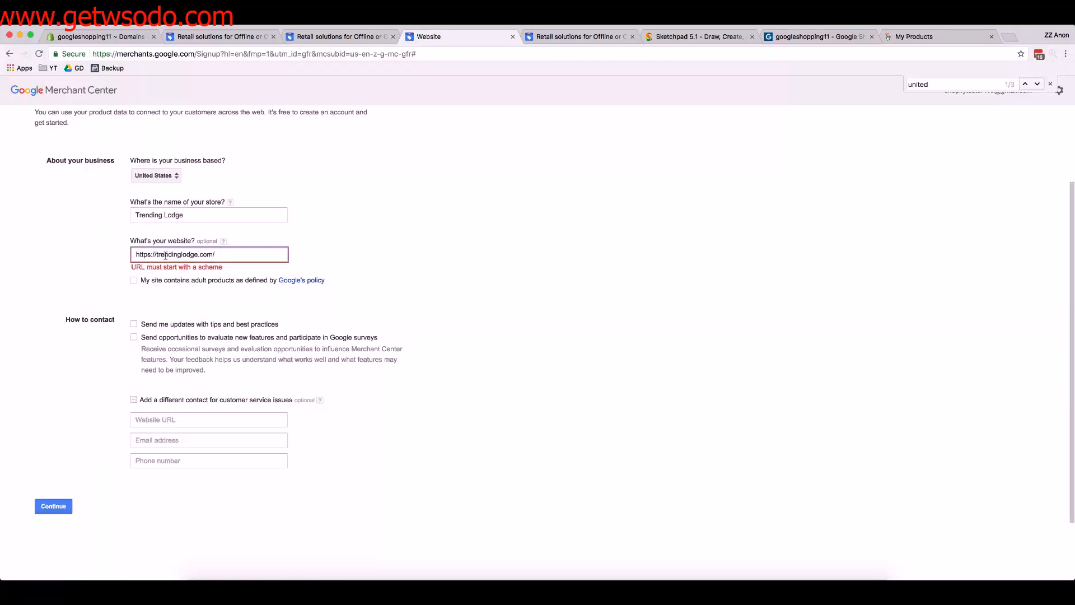
Submit the business details and accept the Merchant Center terms and conditions
click(62, 506)
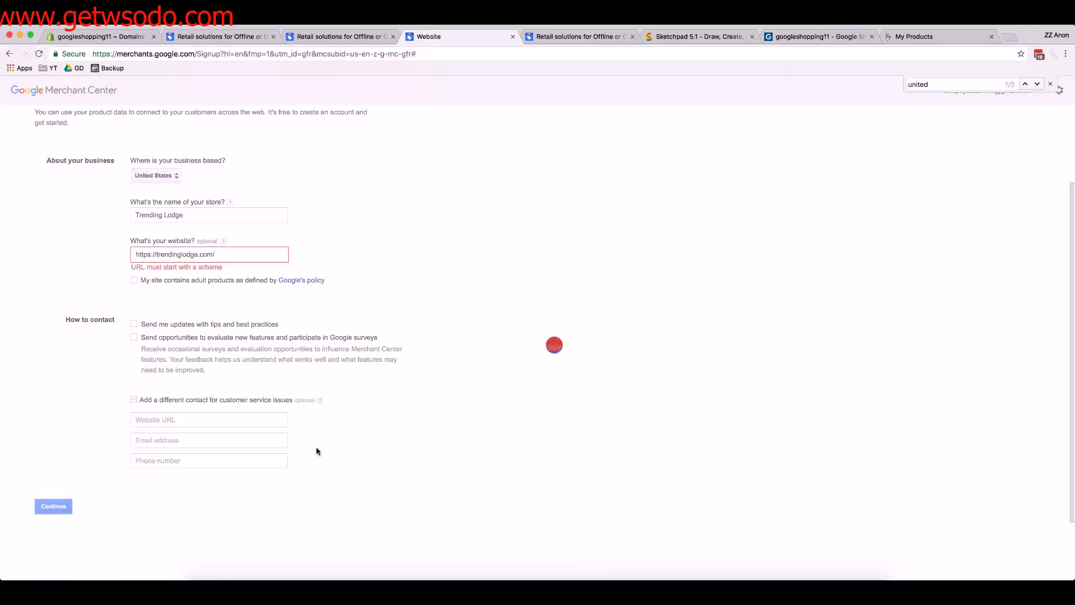
click(38, 352)
click(52, 396)
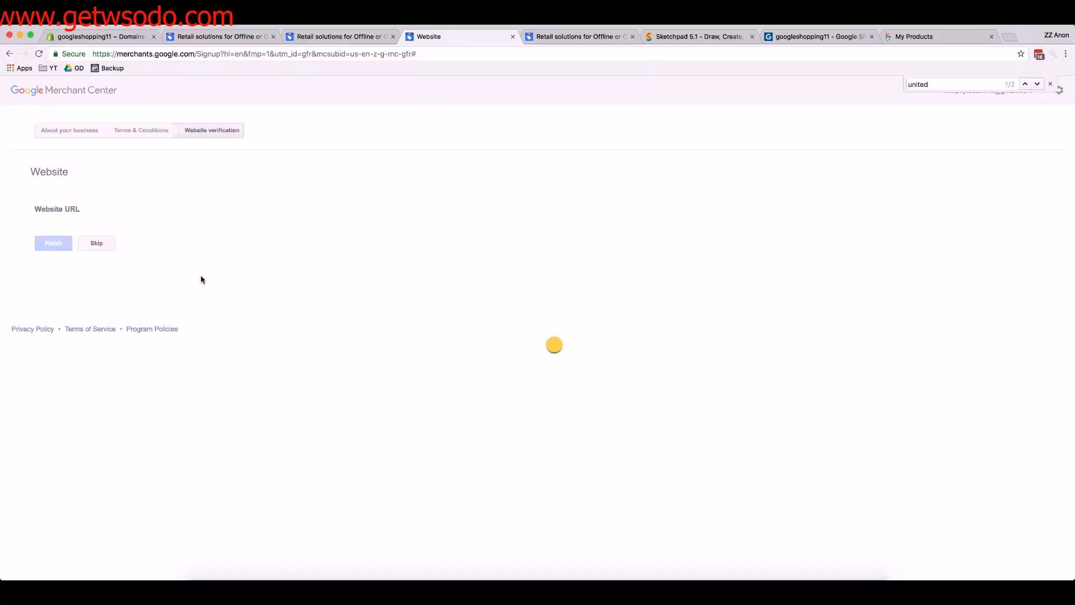
Review the website verification instructions, expand the HTML tag method and select its google-site-verification meta tag
scroll(189, 254, down, 3)
scroll(188, 254, down, 1)
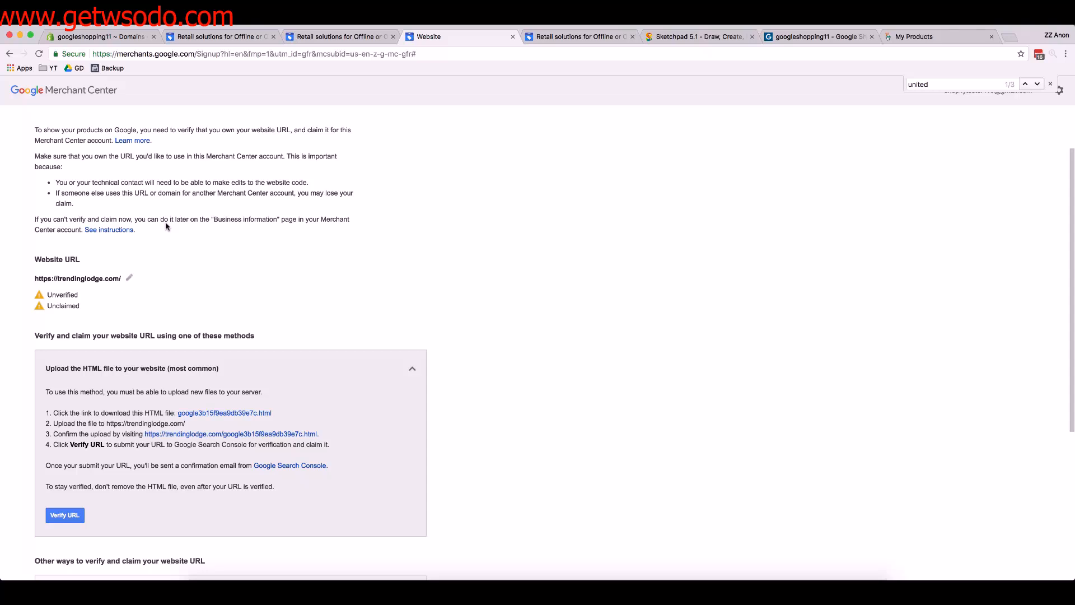
scroll(165, 226, down, 1)
triple_click(82, 277)
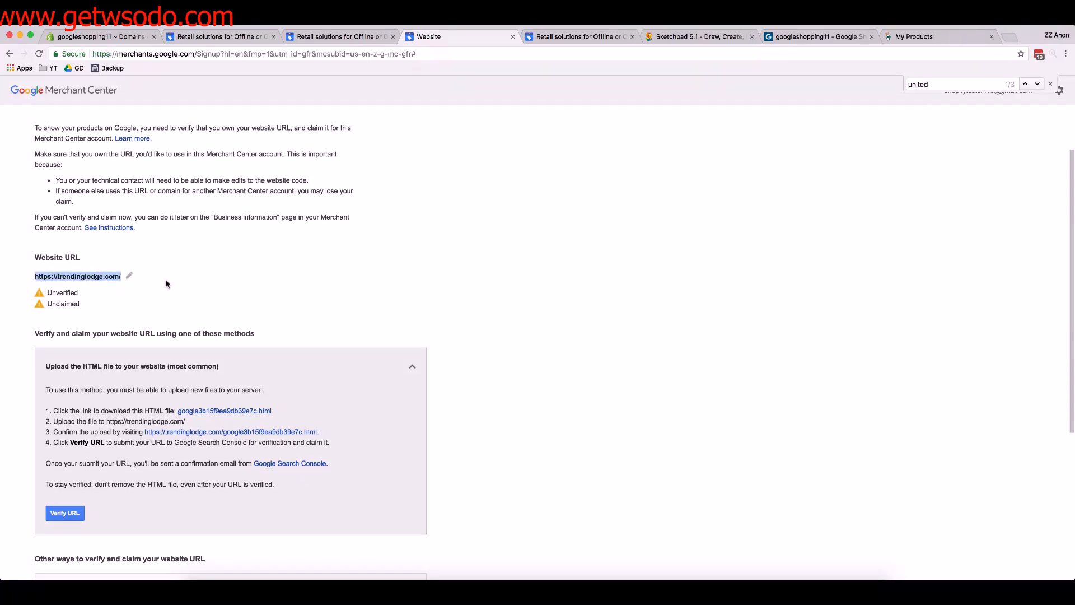
scroll(166, 284, down, 5)
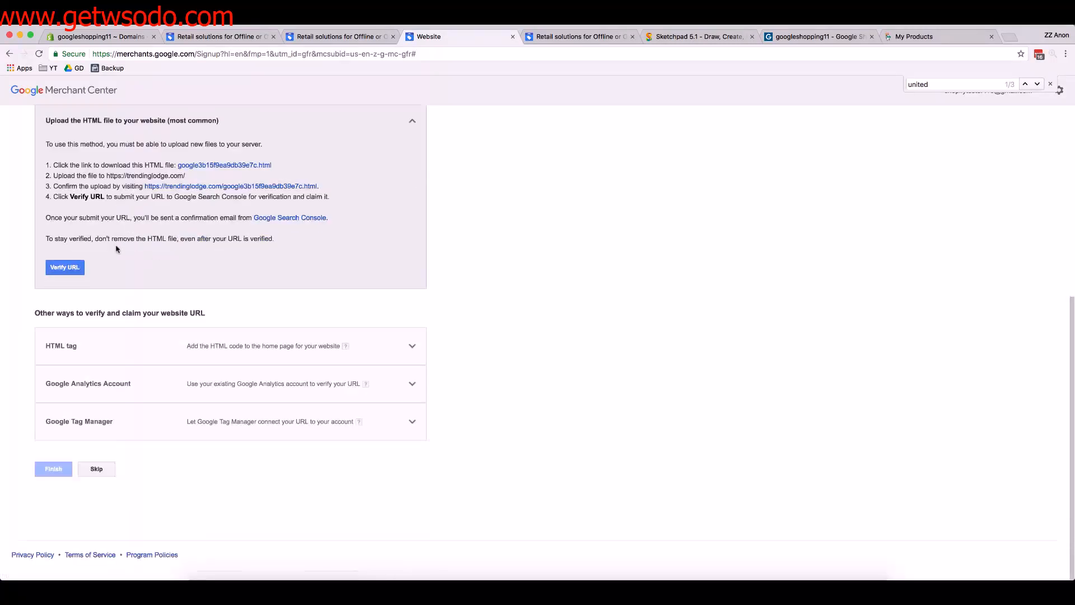
click(89, 349)
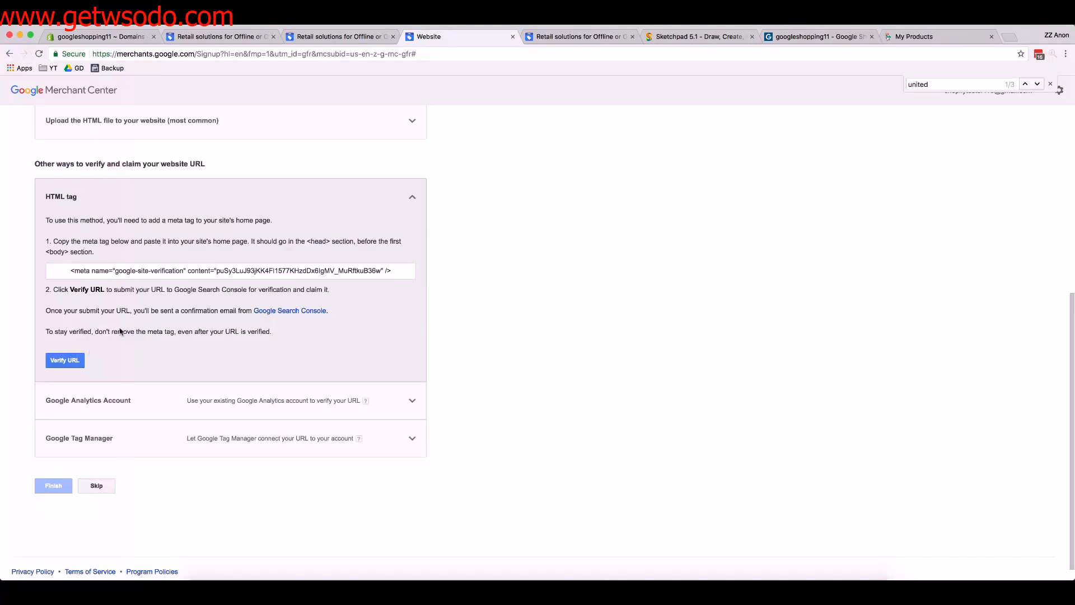
drag(71, 272, 394, 271)
Place the Shopify admin tab beside the Merchant Center tab and open the Debut theme's code for editing
drag(101, 36, 342, 36)
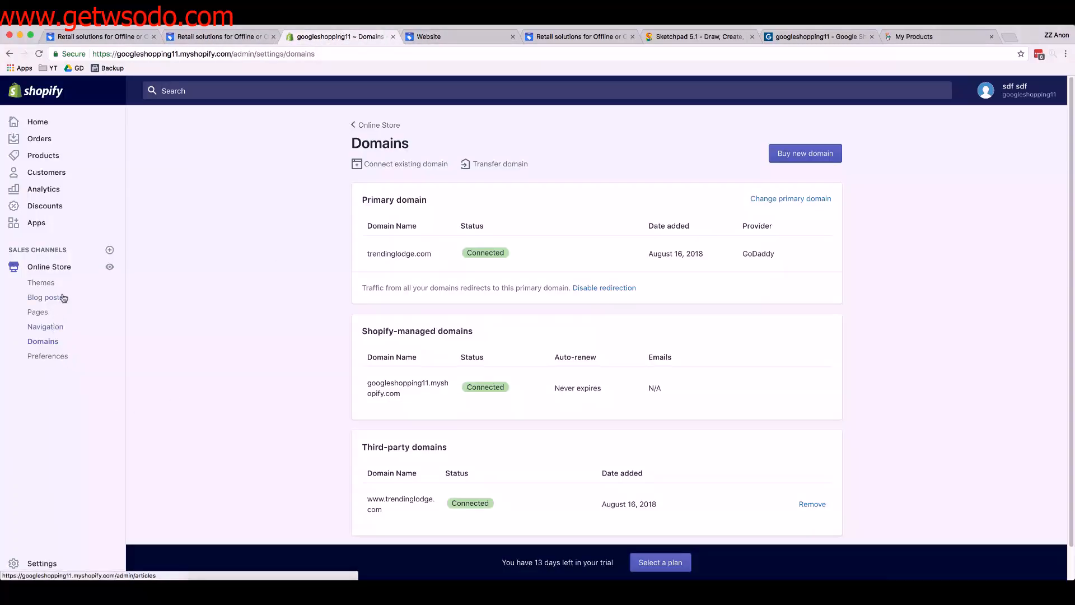
click(50, 284)
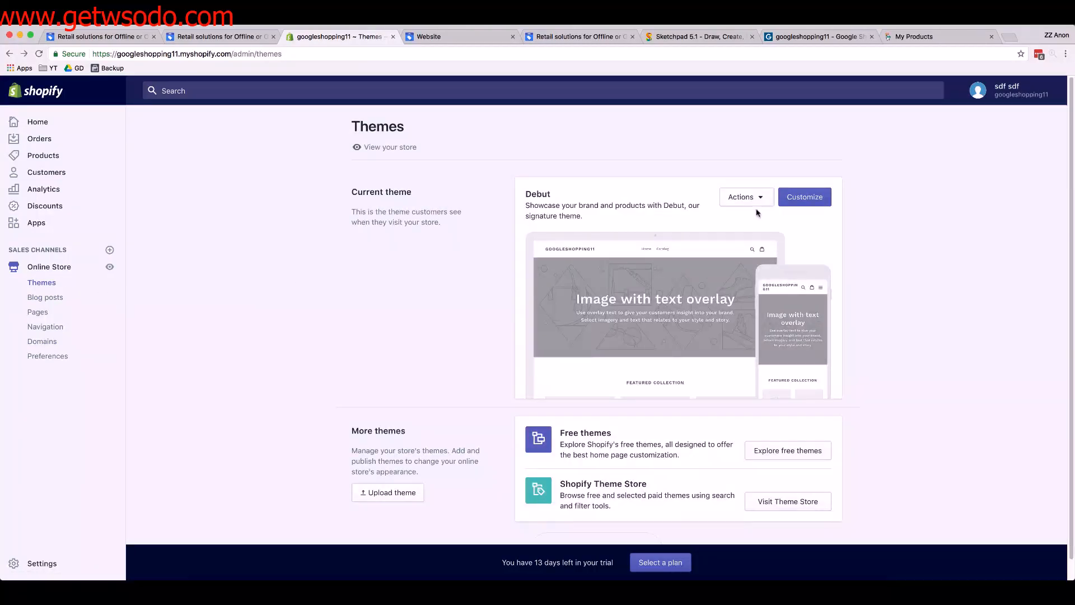
click(753, 199)
click(748, 313)
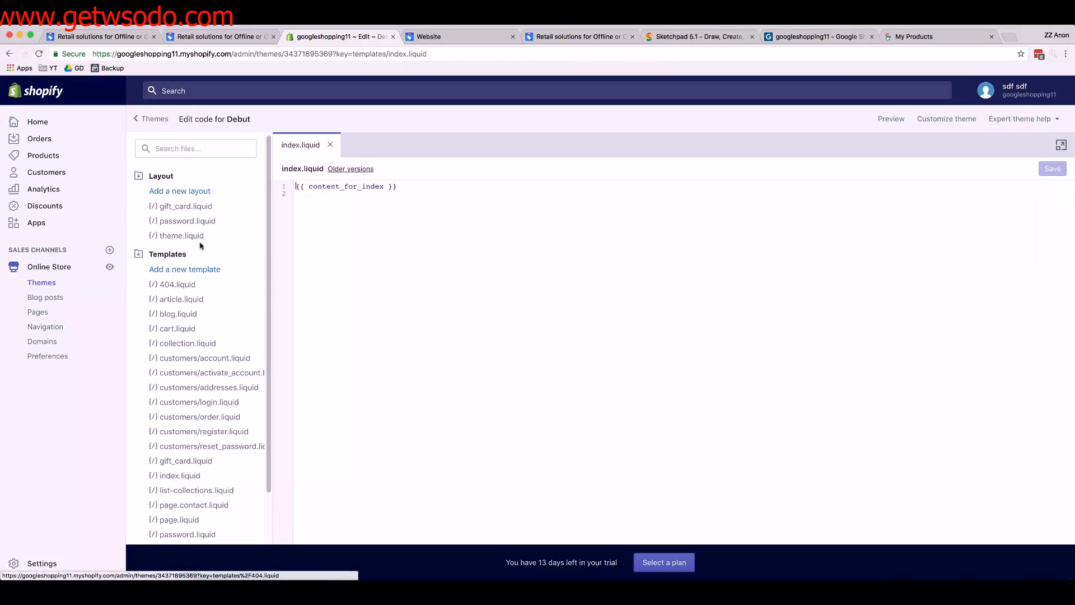
Open the theme.liquid layout file and search its code for <body>
click(192, 237)
click(482, 253)
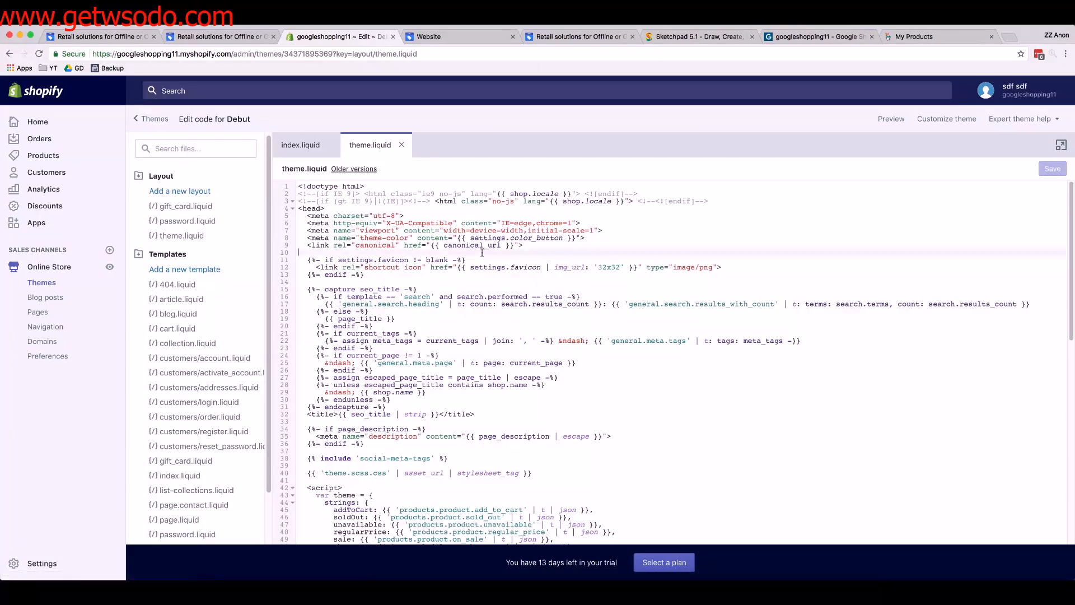
key(super+f)
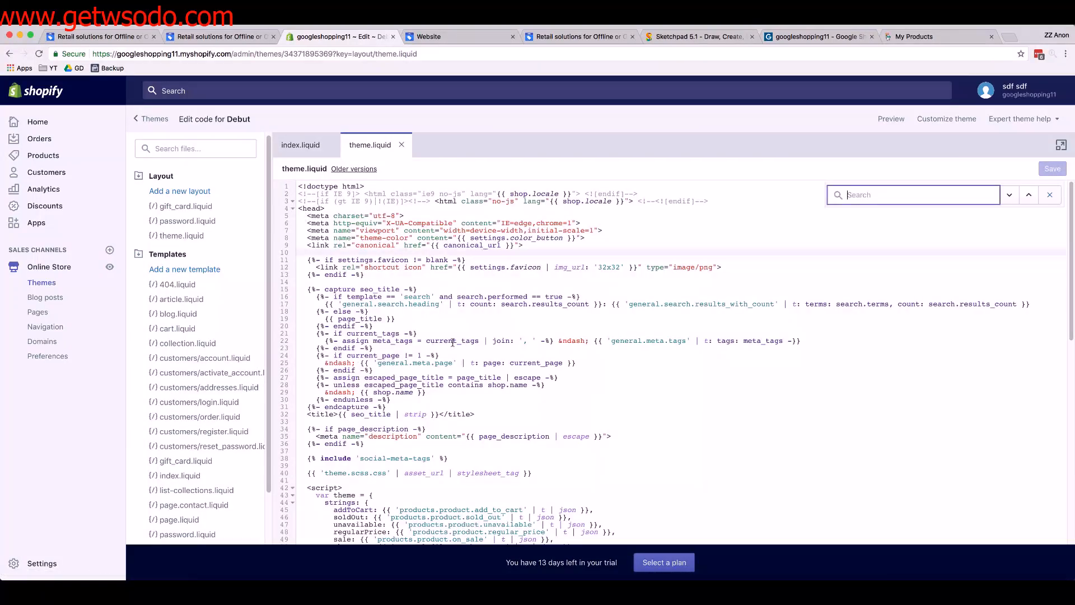
text(<body)
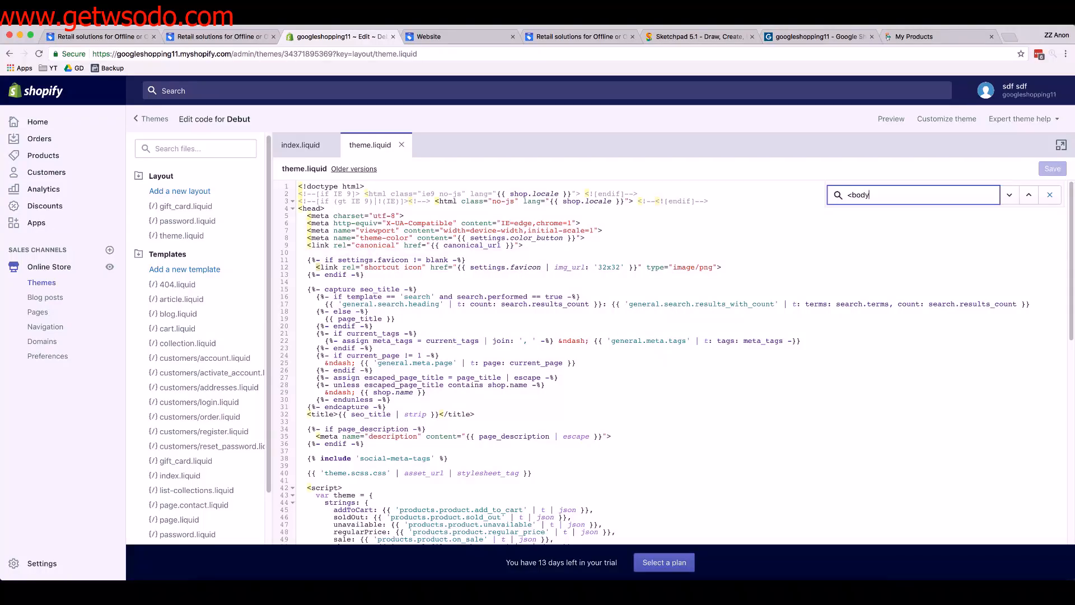
text(>)
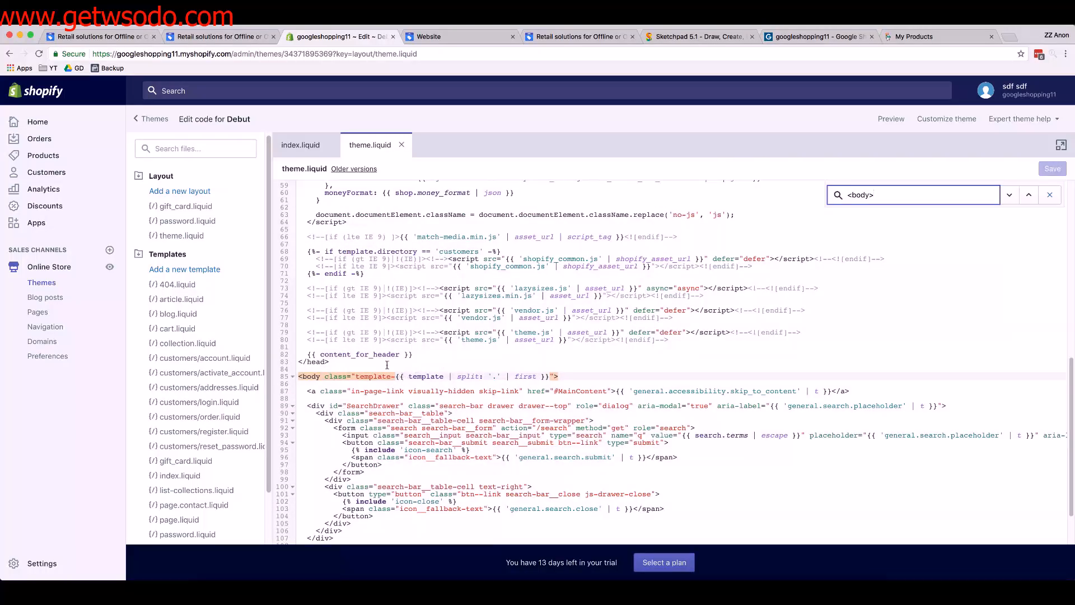
Paste the google-site-verification meta tag on a new line below {{ content_for_header }}, just before the closing </head> tag
click(387, 364)
click(417, 354)
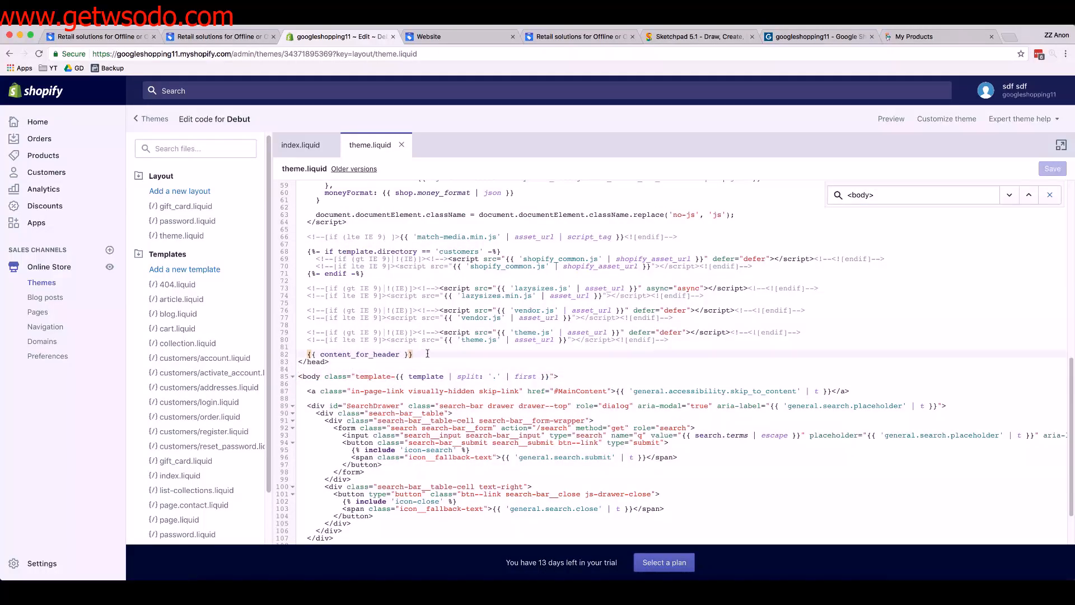
key(Return)
text(<meta name="google-site-verification" content="puSy3LuJ93jKK4Fl1577KHzdDx6IgMV_MuRftkuB36w" />)
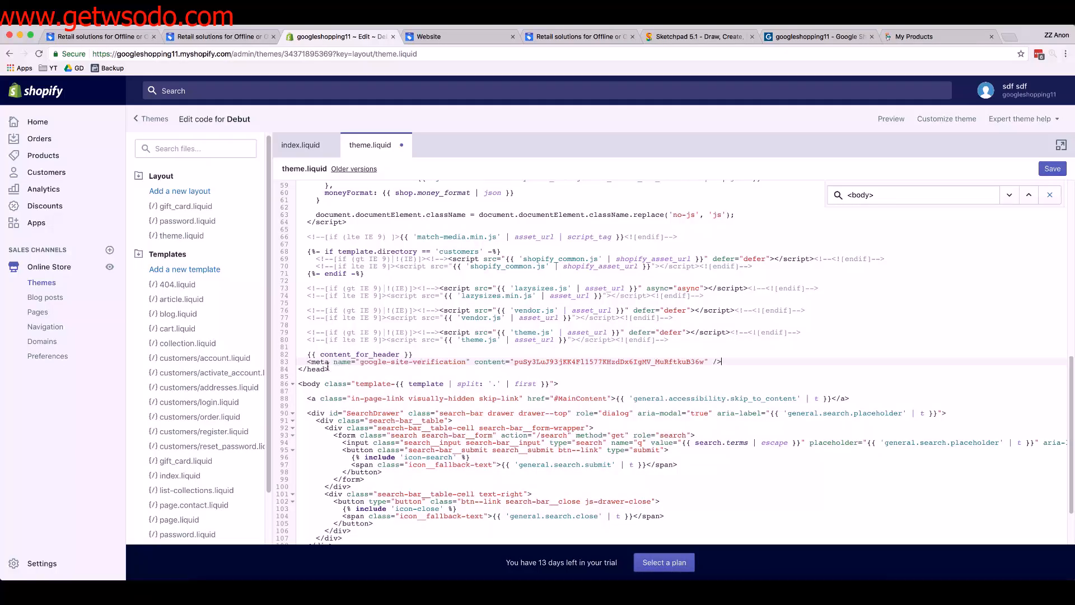
Check that the verification meta tag sits inside the head section and before the opening body tag, and save theme.liquid
scroll(364, 356, up, 7)
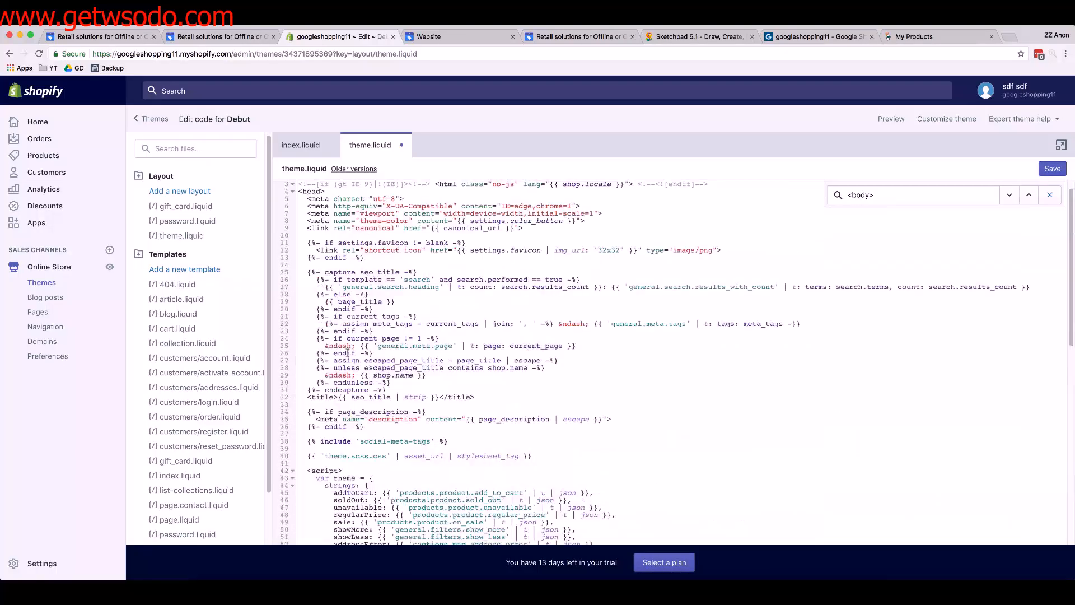
click(882, 197)
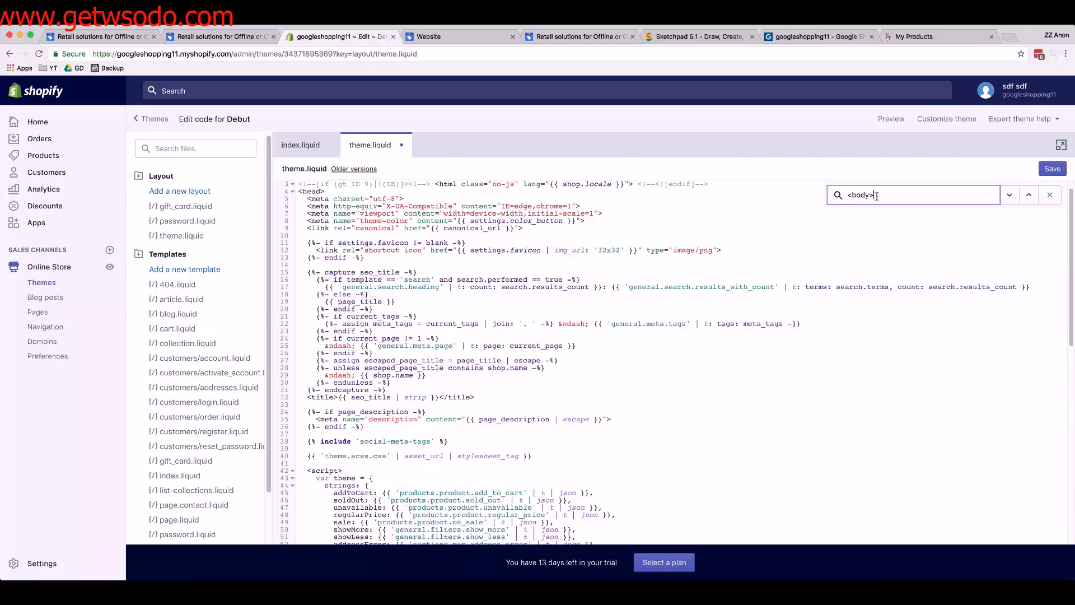
scroll(504, 314, down, 7)
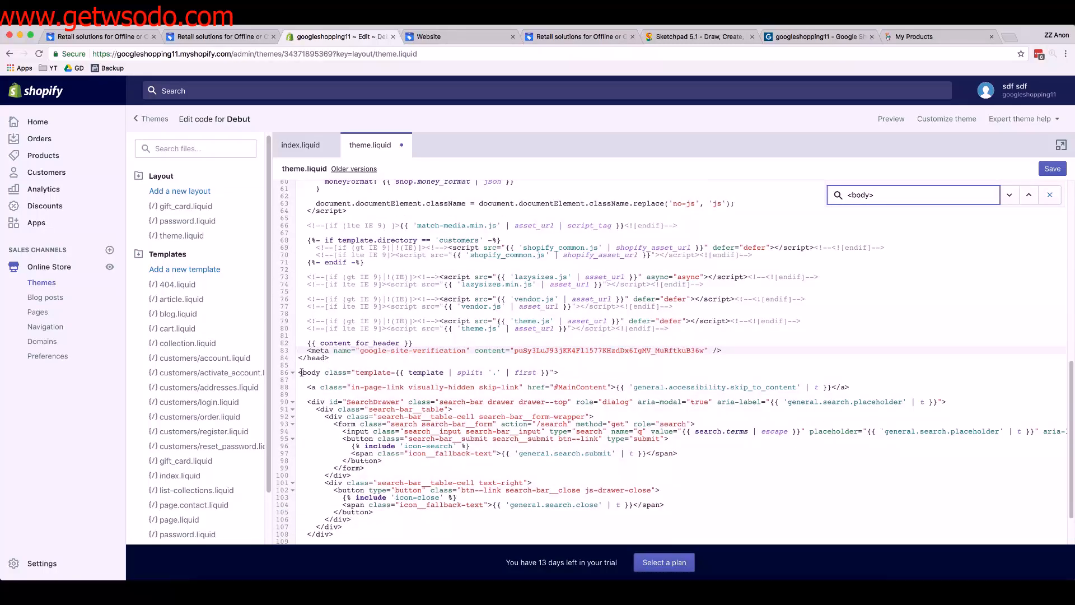
drag(300, 372, 569, 374)
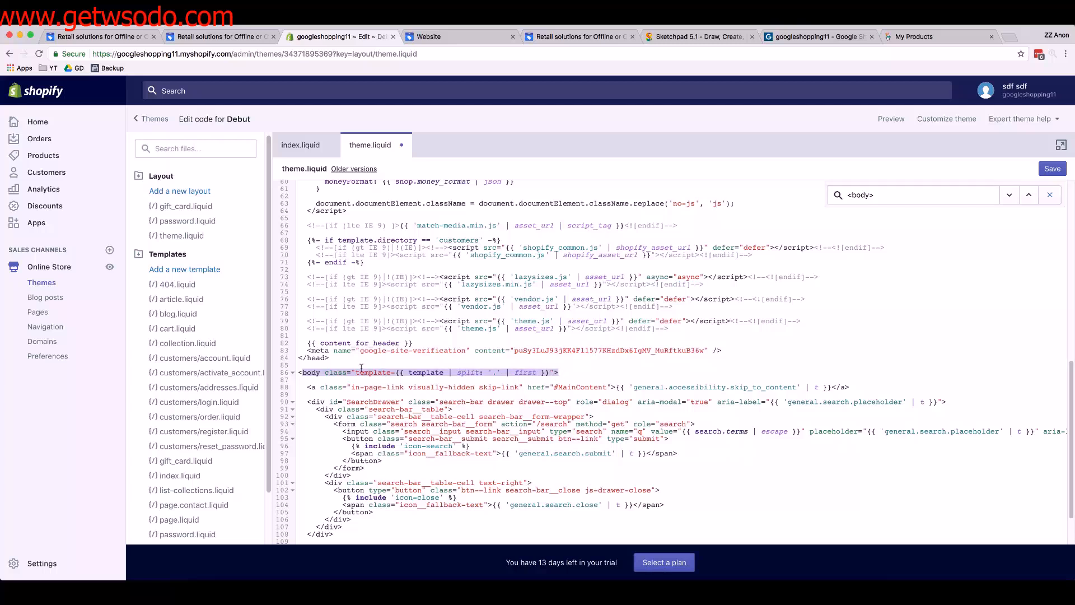
drag(342, 358, 289, 360)
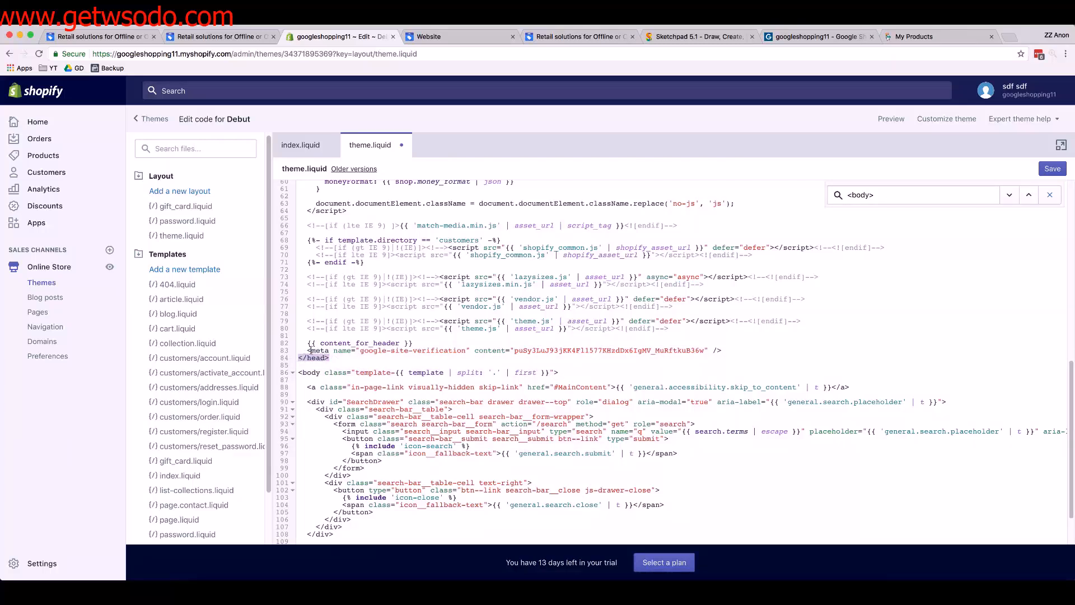
click(574, 363)
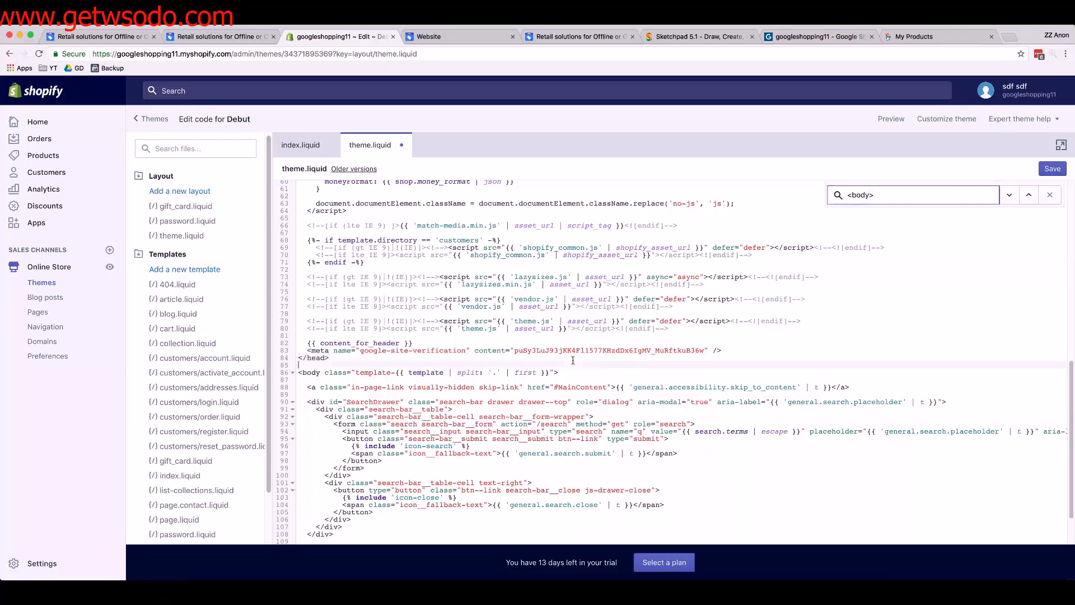
drag(341, 359, 722, 350)
key(super+s)
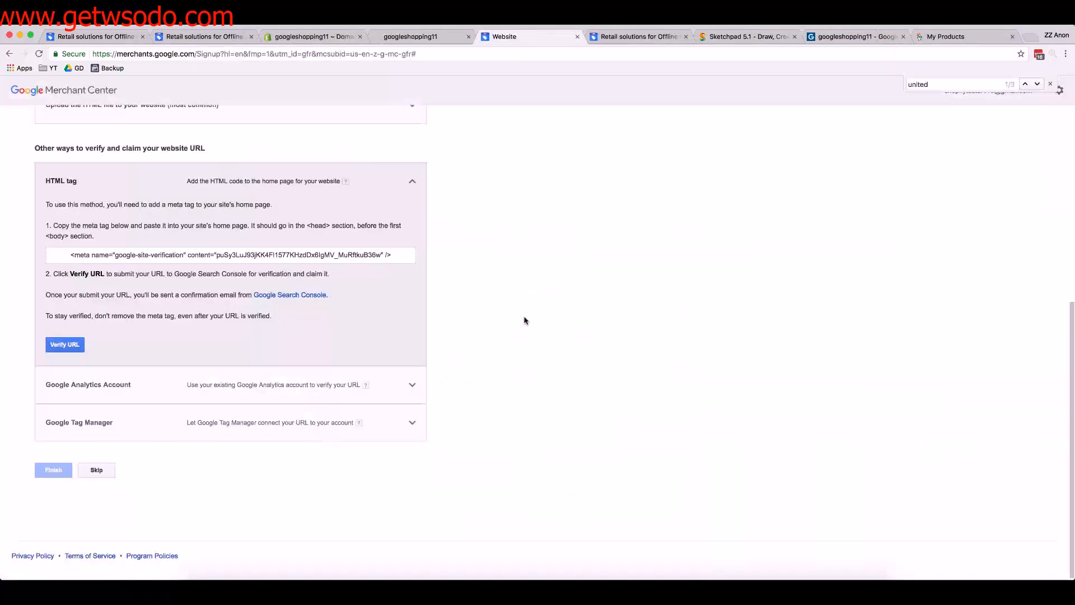
Switch to Google Merchant Center, verify the website URL with the HTML tag and finish the signup
scroll(525, 321, up, 1)
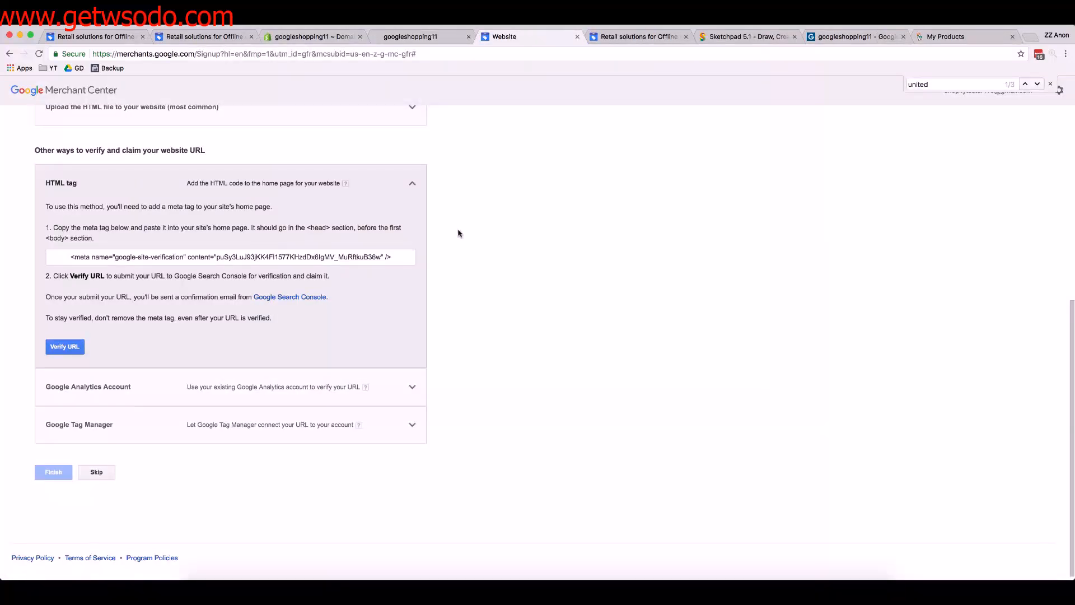
click(65, 347)
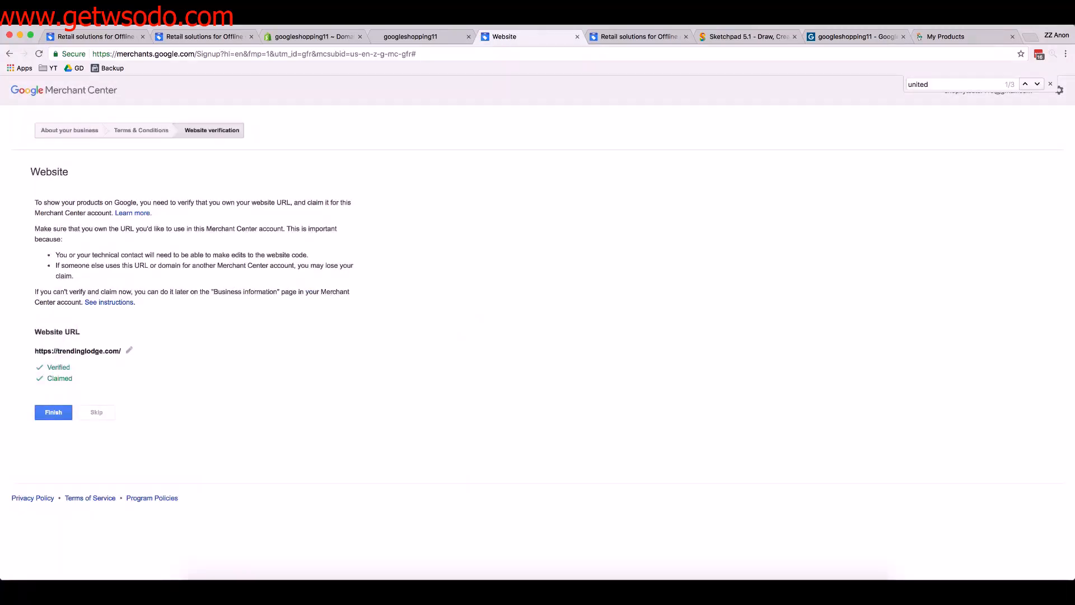
drag(73, 379, 36, 352)
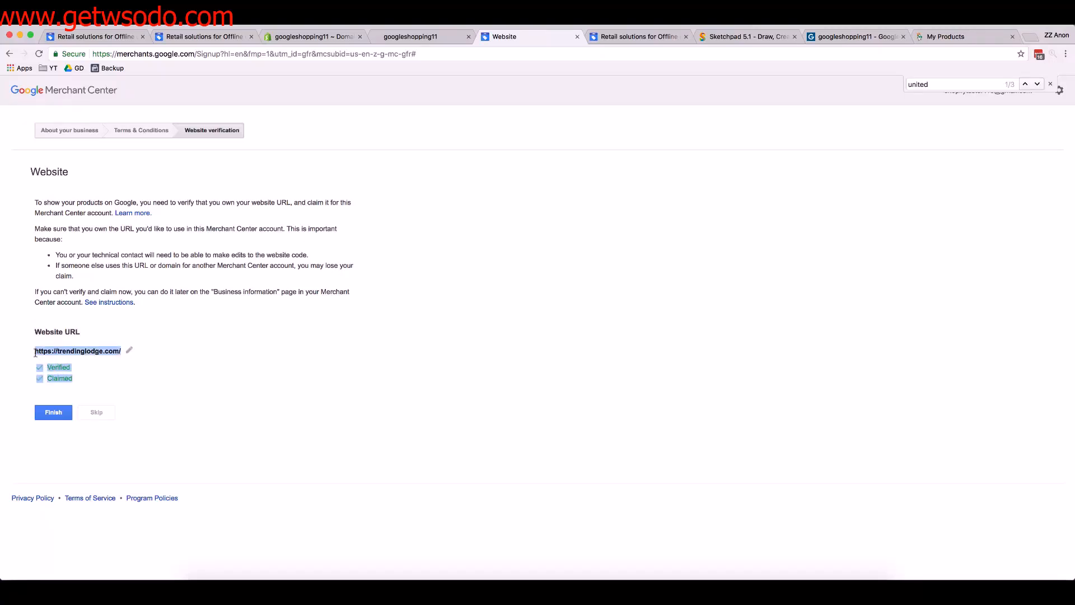
click(63, 413)
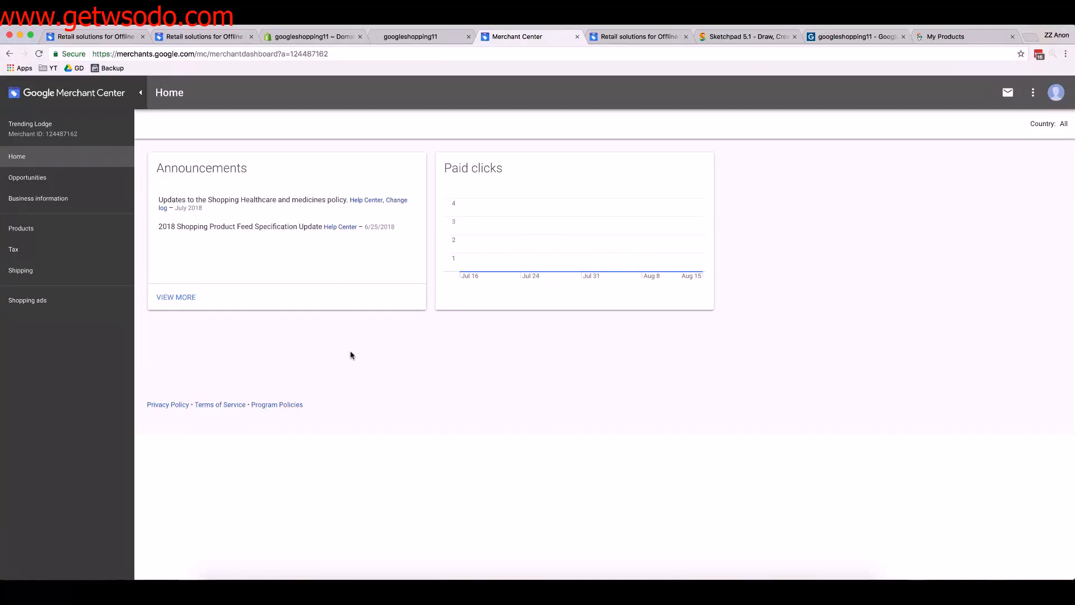
Set the account's tax setup to configure no nexus for all states, save it and open the tax categories
click(31, 253)
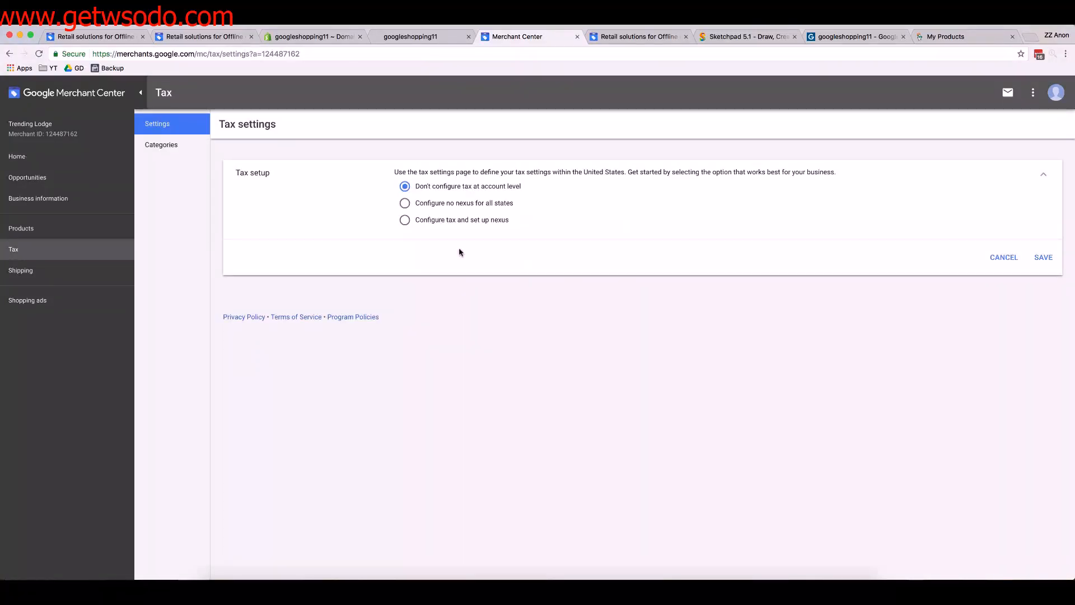
click(441, 205)
click(1043, 257)
click(172, 145)
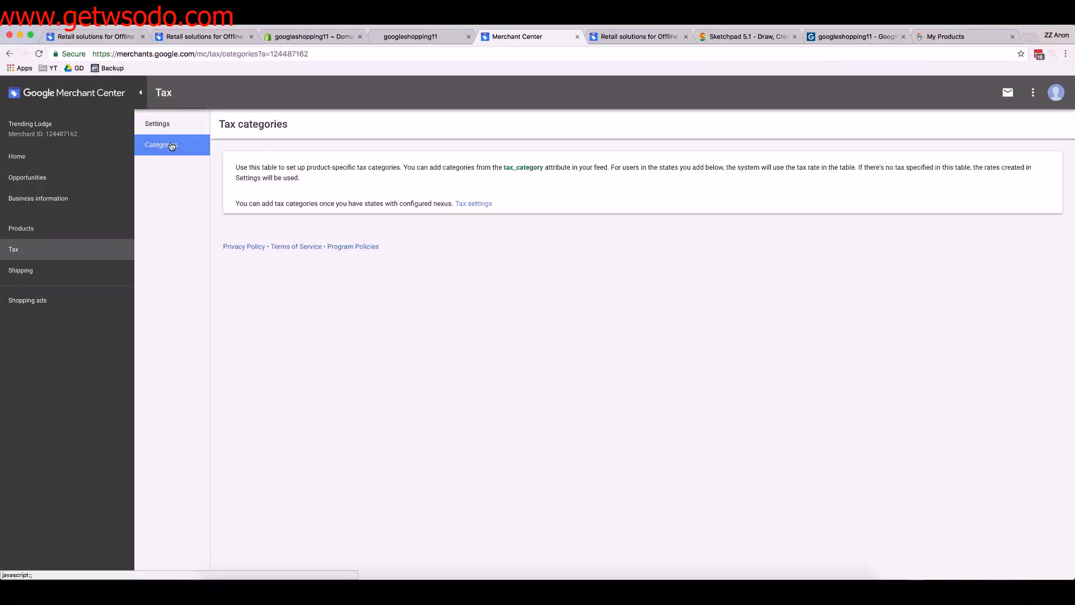
Add a new shipping service and name it "<25 $2.99 / >25 Free"
click(19, 271)
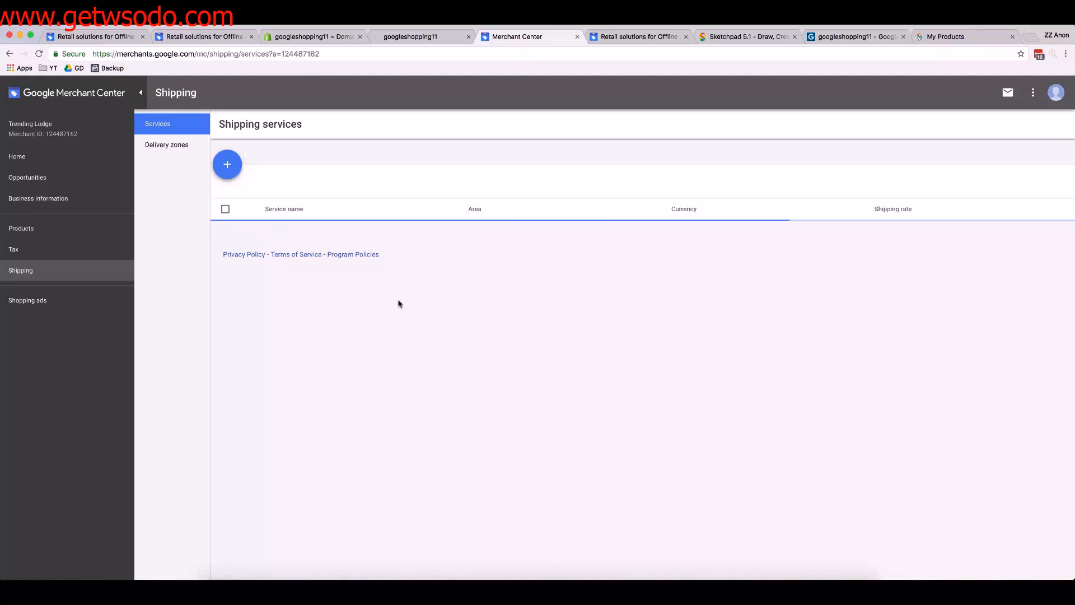
click(233, 168)
click(441, 148)
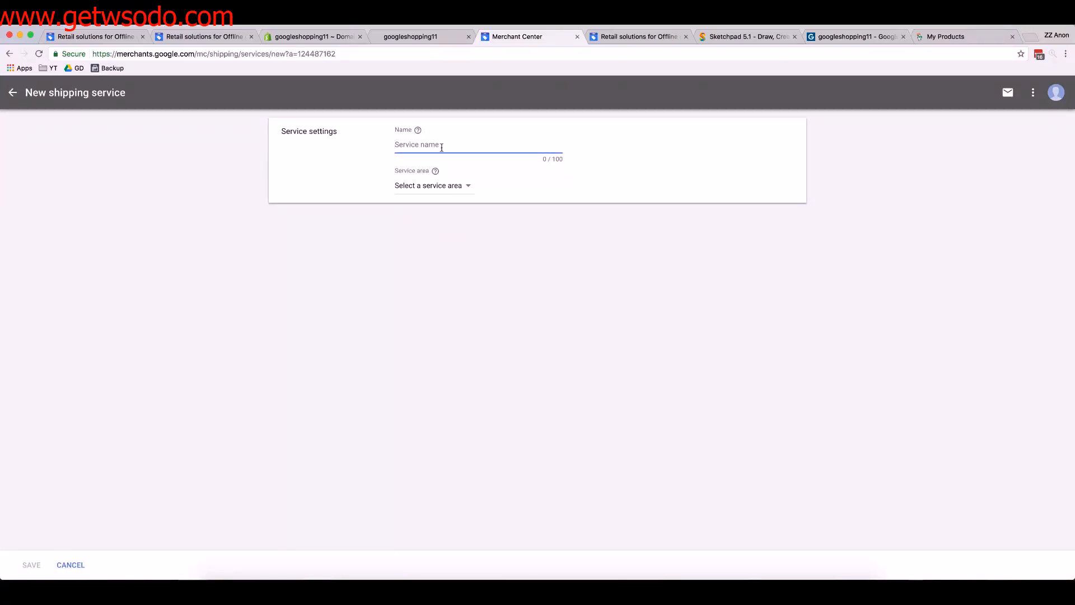
text(United)
key(BackSpace)
key(BackSpace)
key(BackSpace)
key(BackSpace)
key(BackSpace)
key(BackSpace)
key(BackSpace)
text(<25 $2.99 / >25 Free)
Set the new shipping service's service area to United States
click(452, 186)
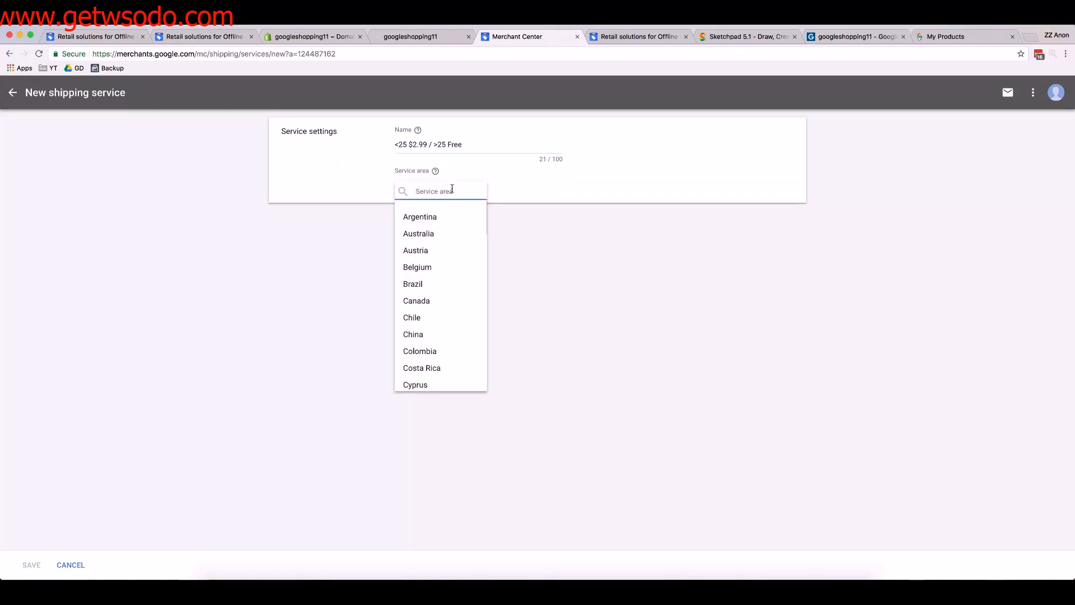
text(united)
click(446, 249)
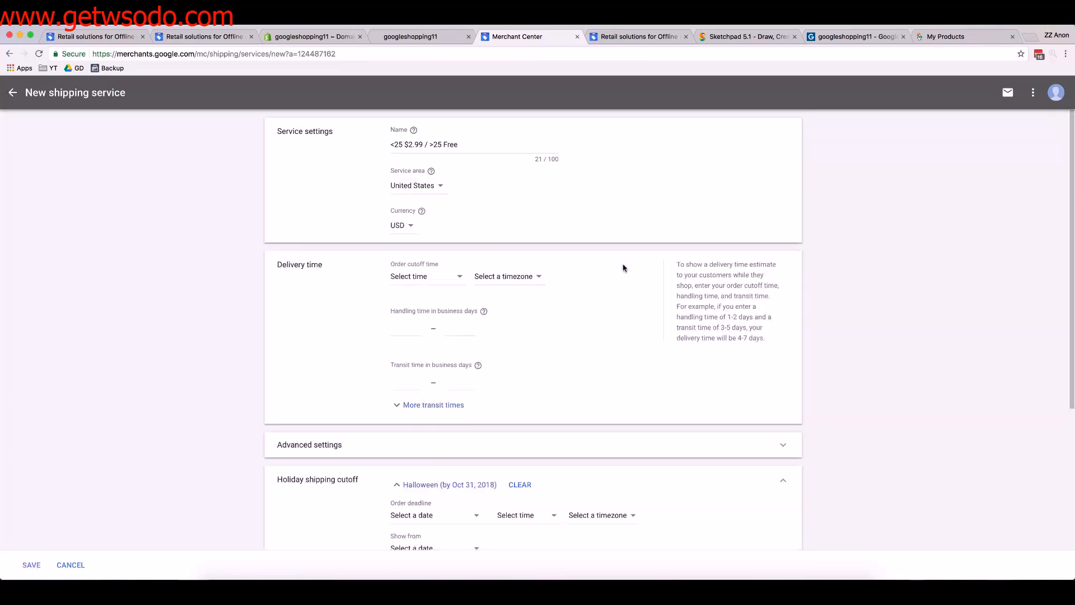
Set the transit time to 3–10 business days and expand the advanced settings
scroll(560, 280, down, 2)
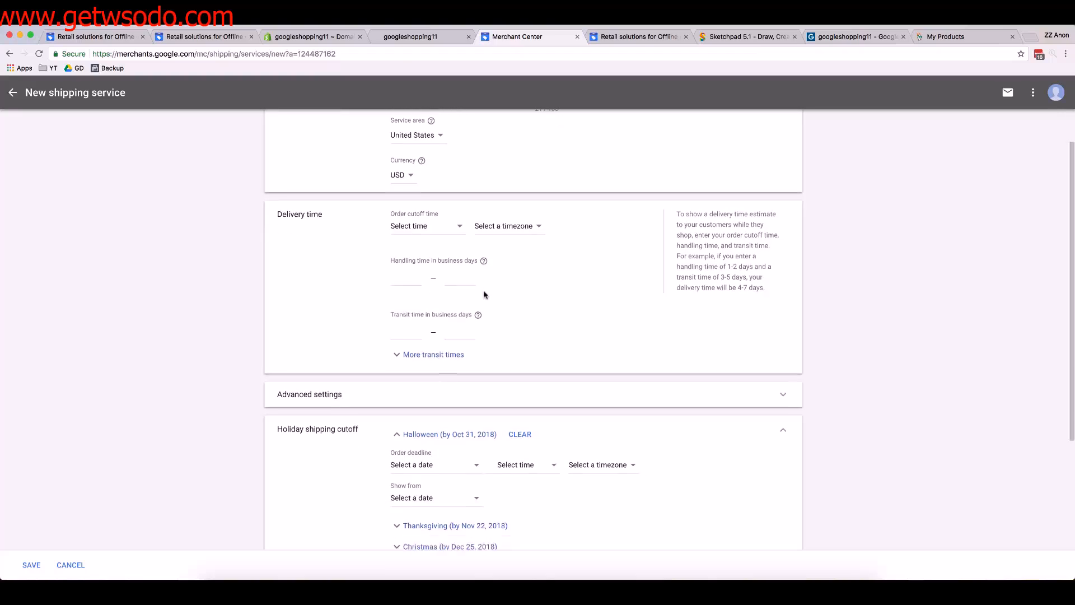
scroll(411, 297, down, 1)
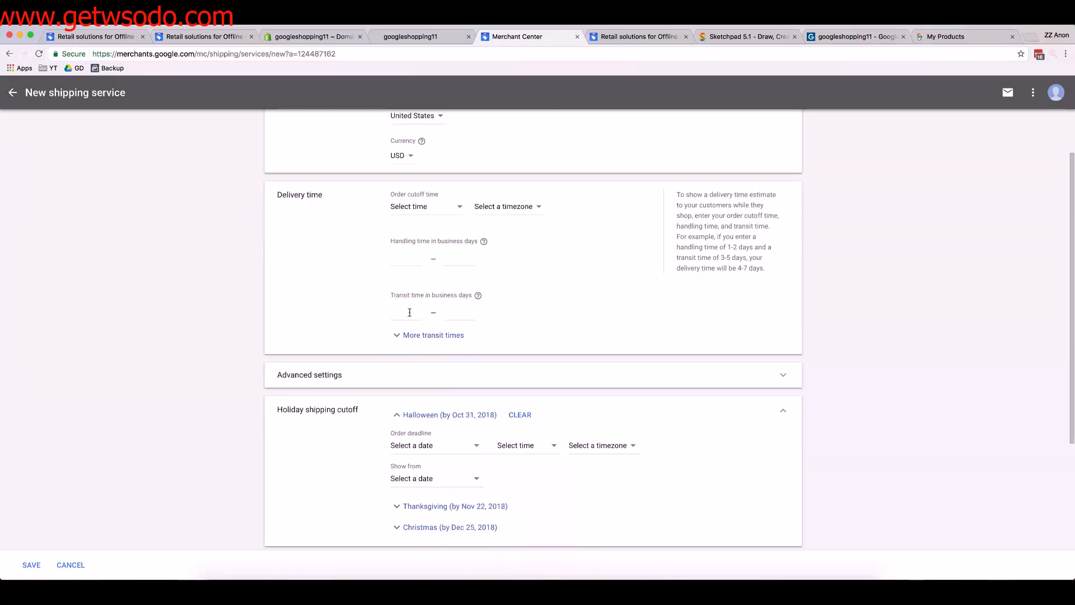
click(411, 312)
text(3)
key(Tab)
text(10)
double_click(392, 311)
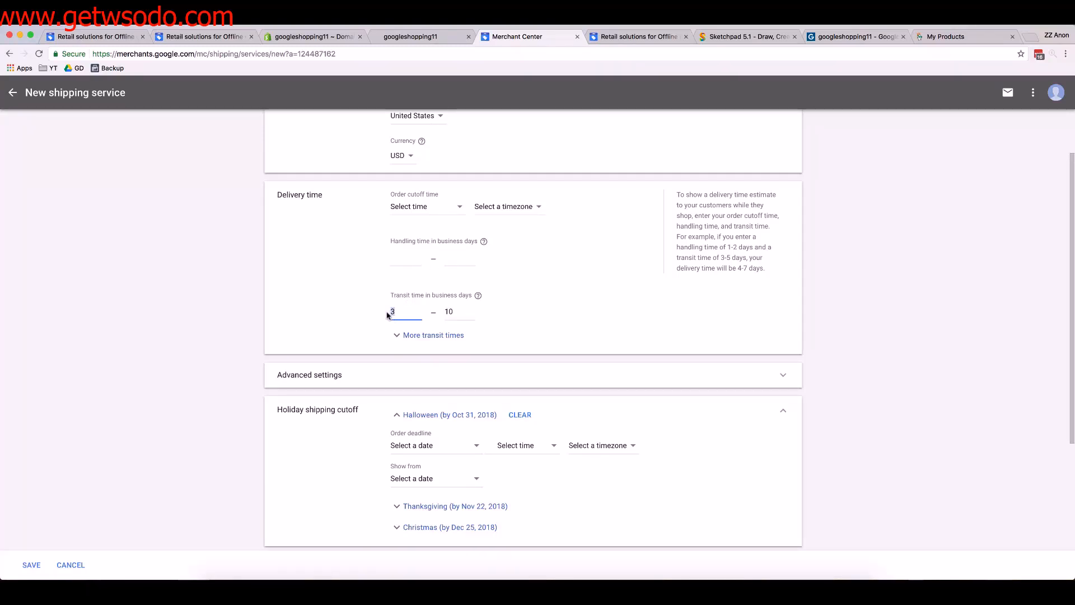
double_click(449, 312)
double_click(391, 312)
scroll(424, 266, down, 4)
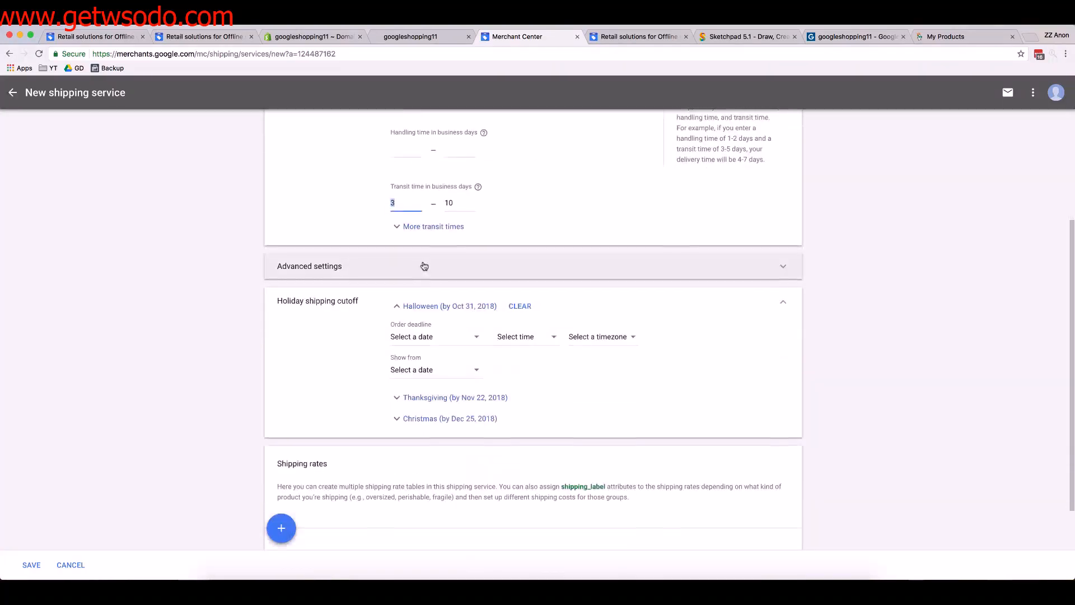
click(425, 252)
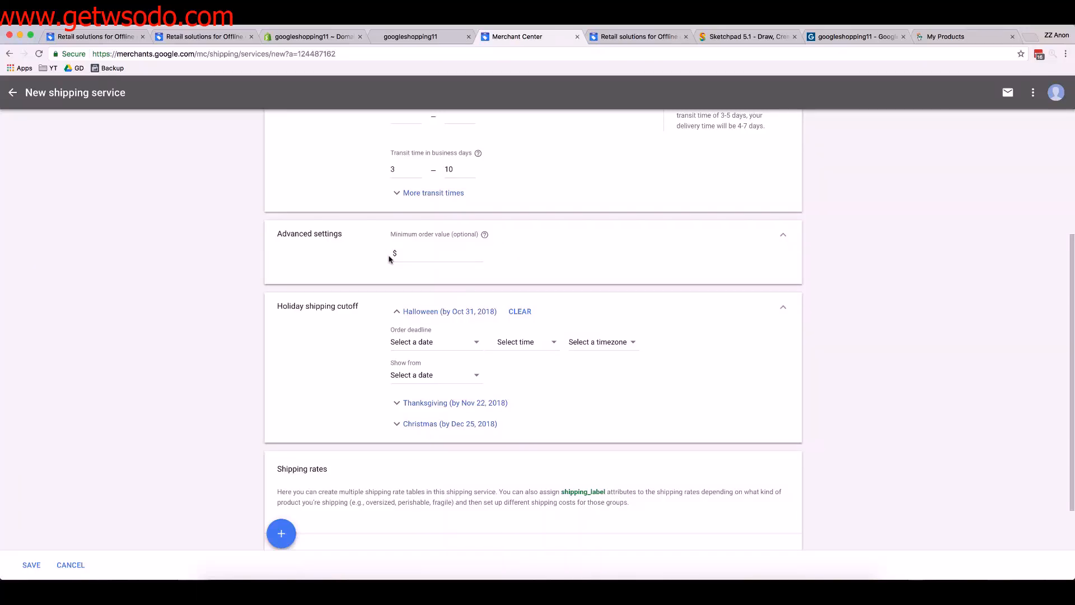
Add a shipping rate for all products named "Free shipping over $25" and base its rate table on order price
scroll(390, 257, down, 3)
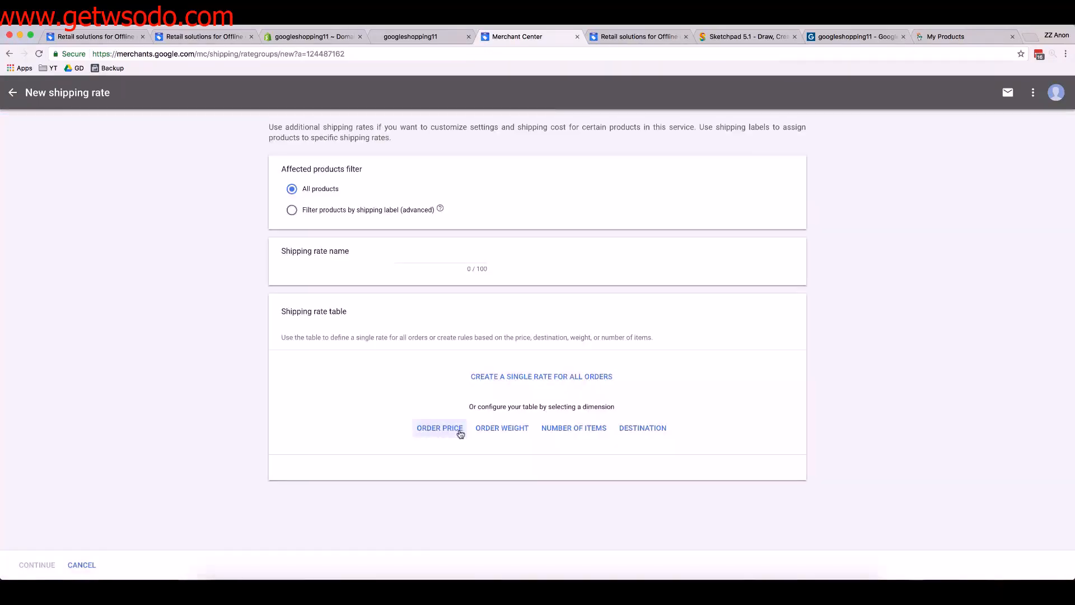
click(430, 255)
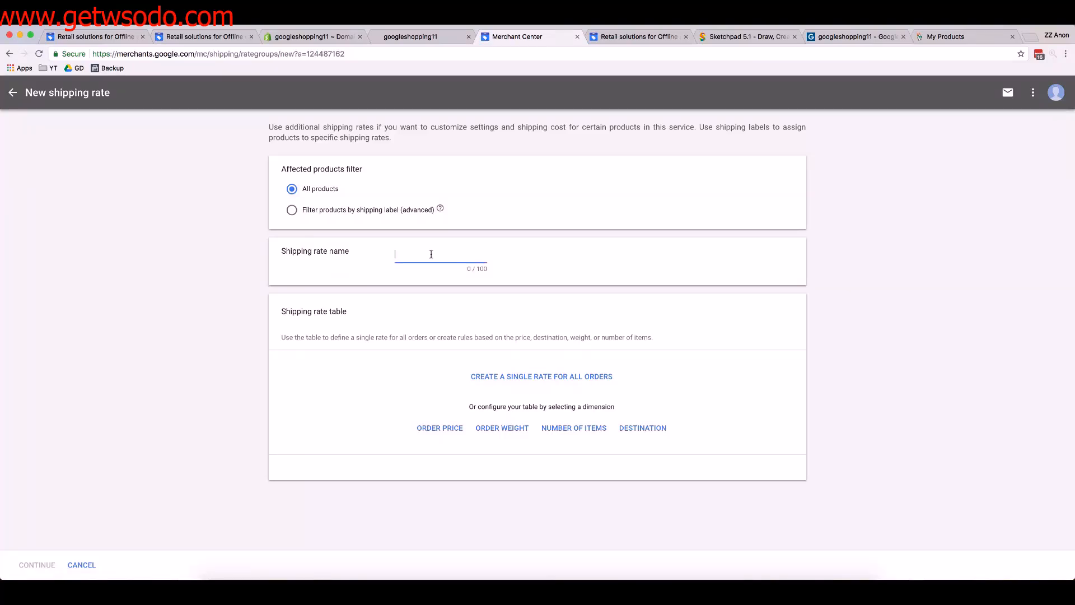
text(Free shipping over $25)
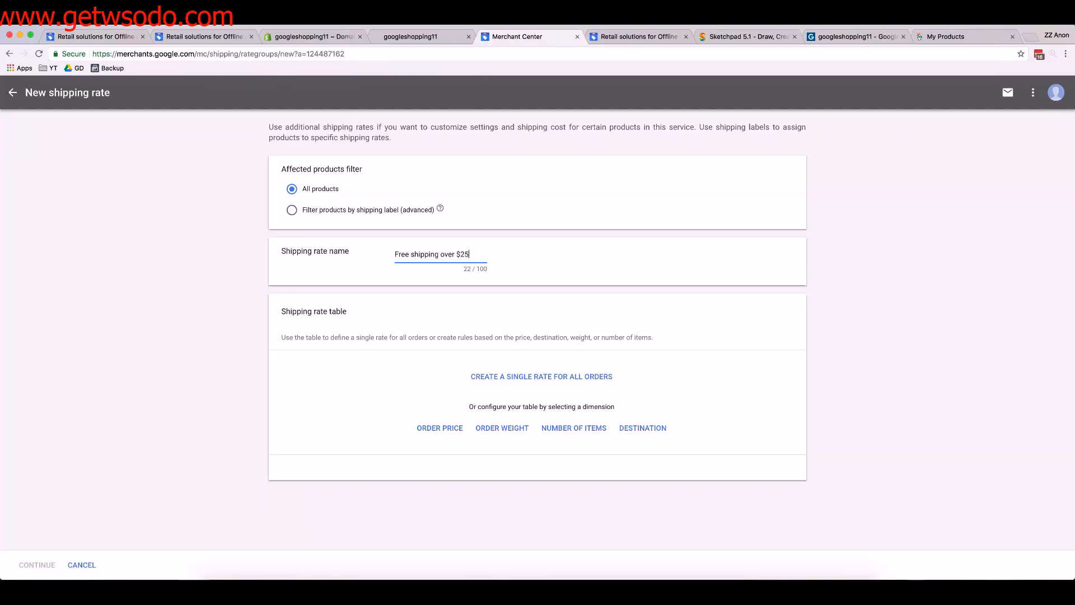
click(434, 430)
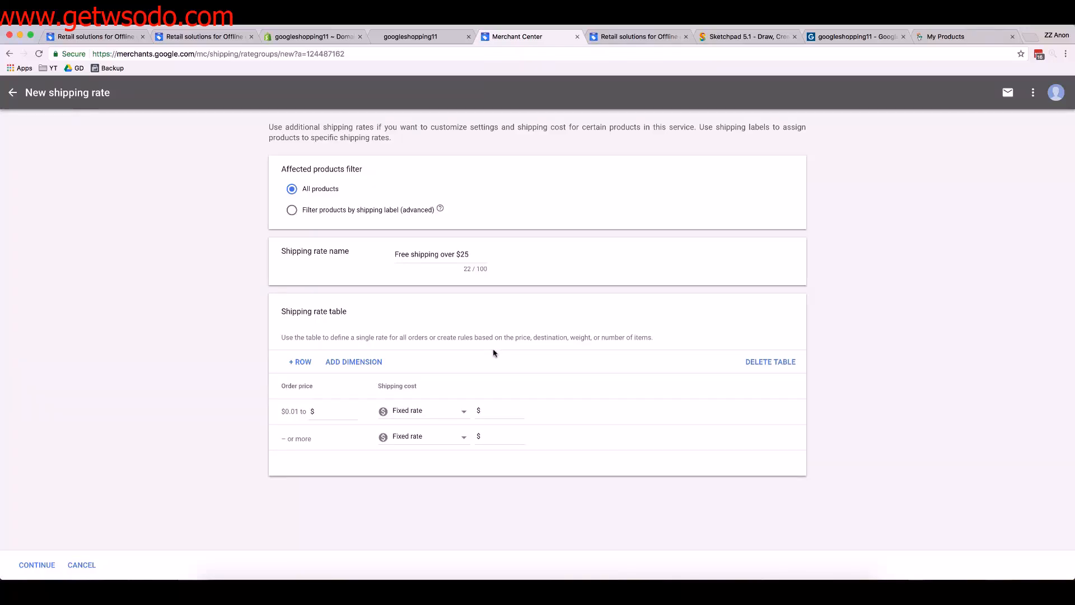
Set fixed rates of $2.99 for orders up to $24.99 and $0.00 for larger orders, and save the rate and shipping service
click(328, 412)
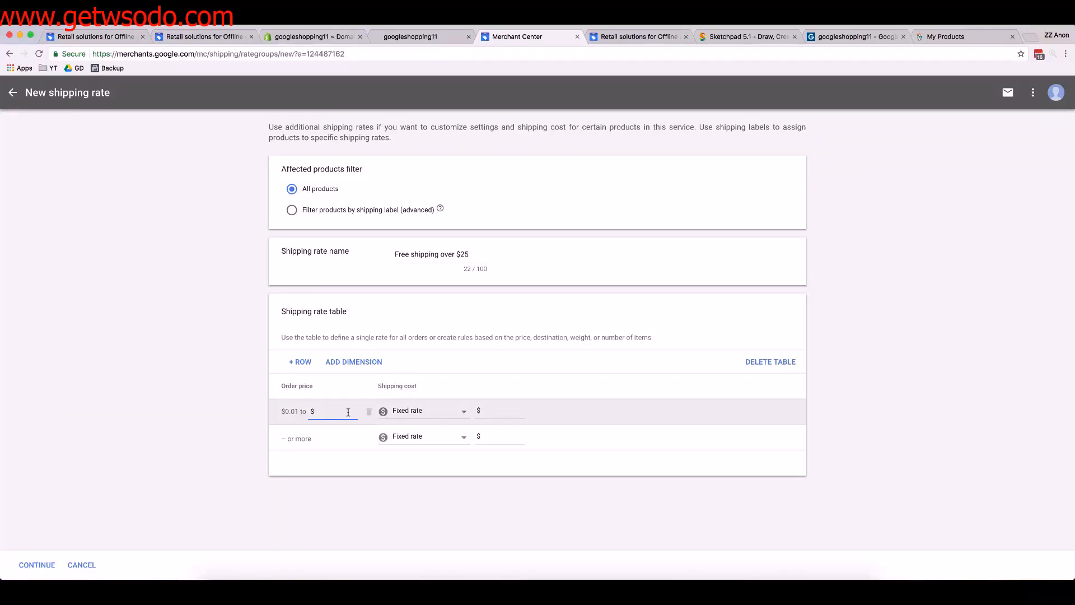
text(24.99)
key(Tab)
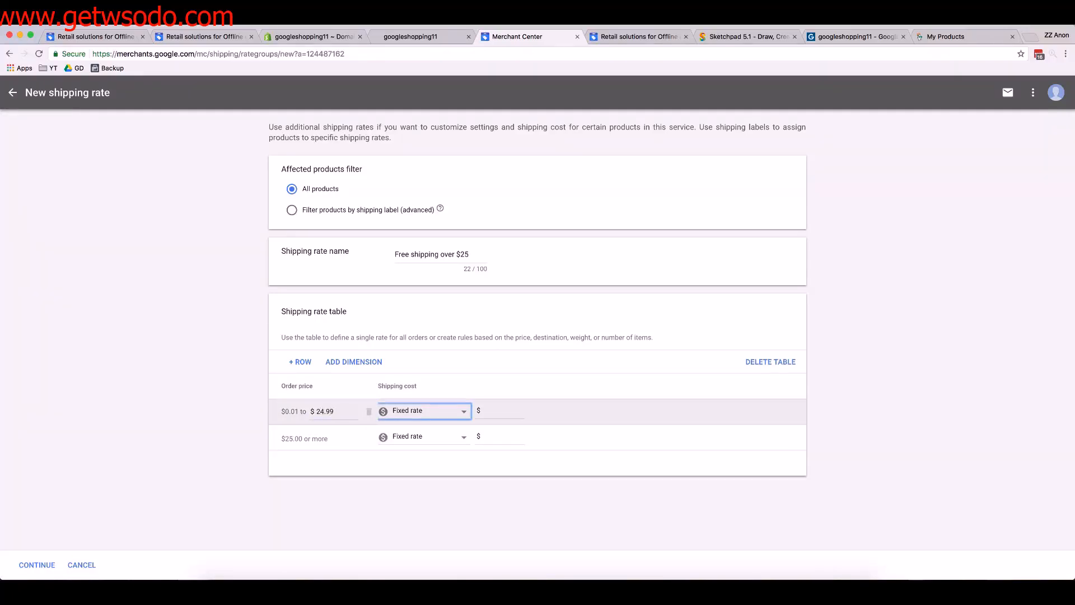
click(512, 416)
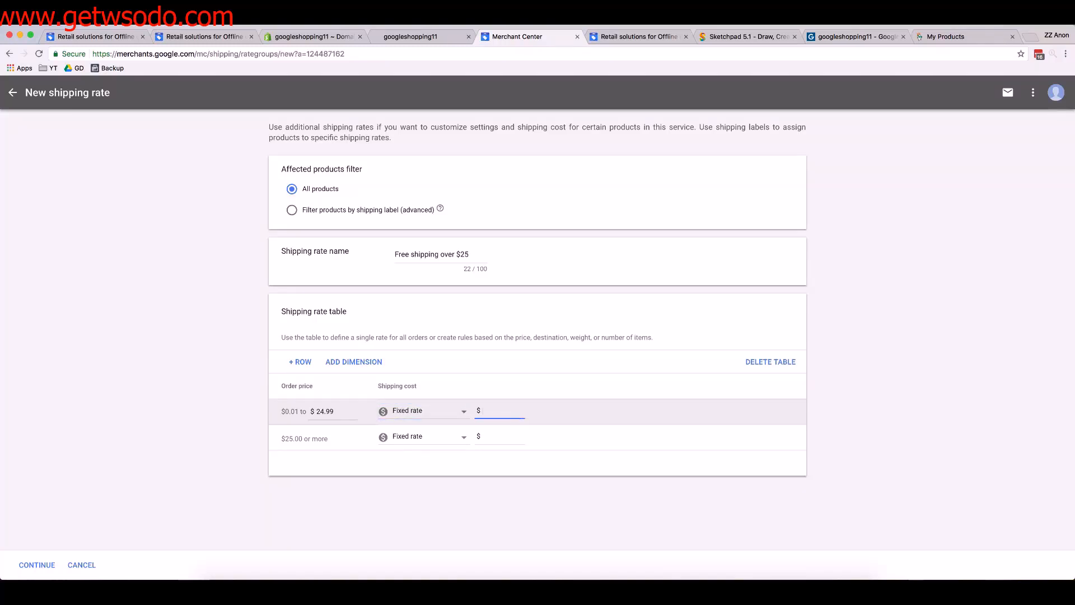
text(2.99)
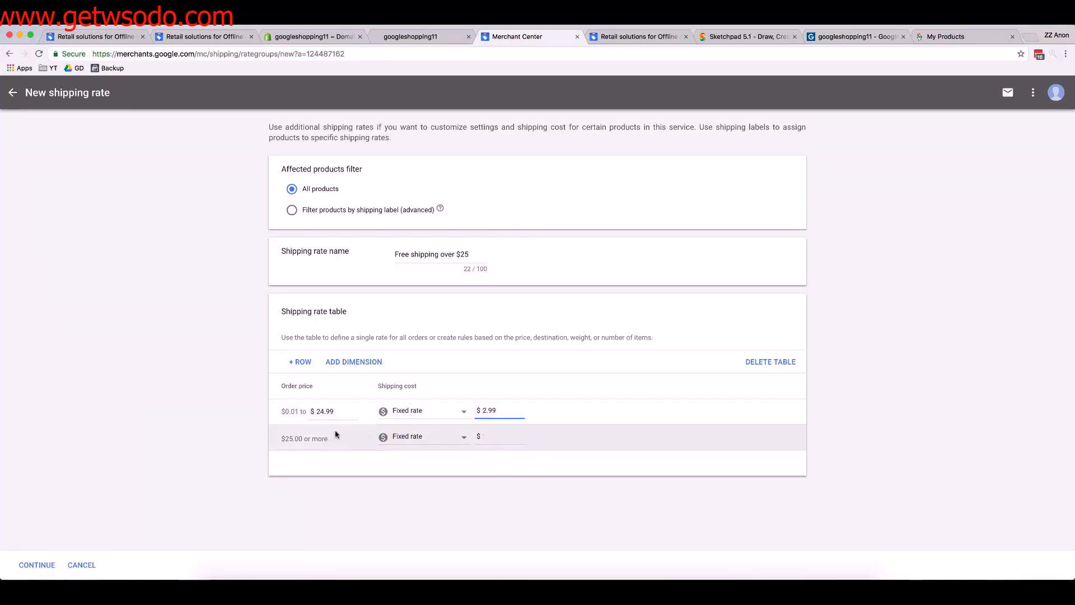
click(298, 441)
click(497, 448)
text(0.00)
click(464, 512)
click(37, 565)
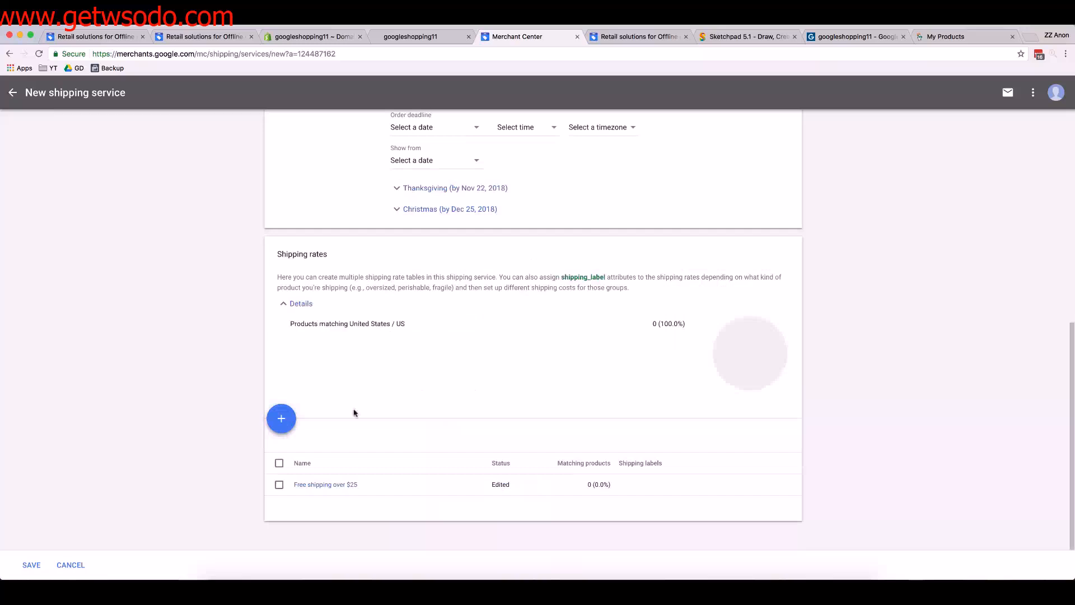
click(32, 565)
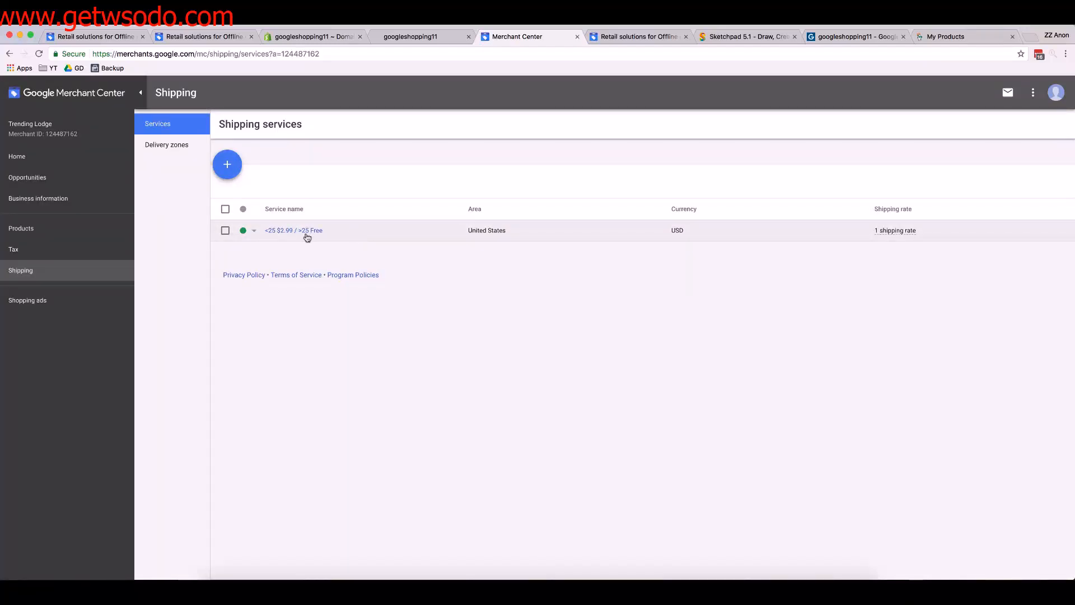